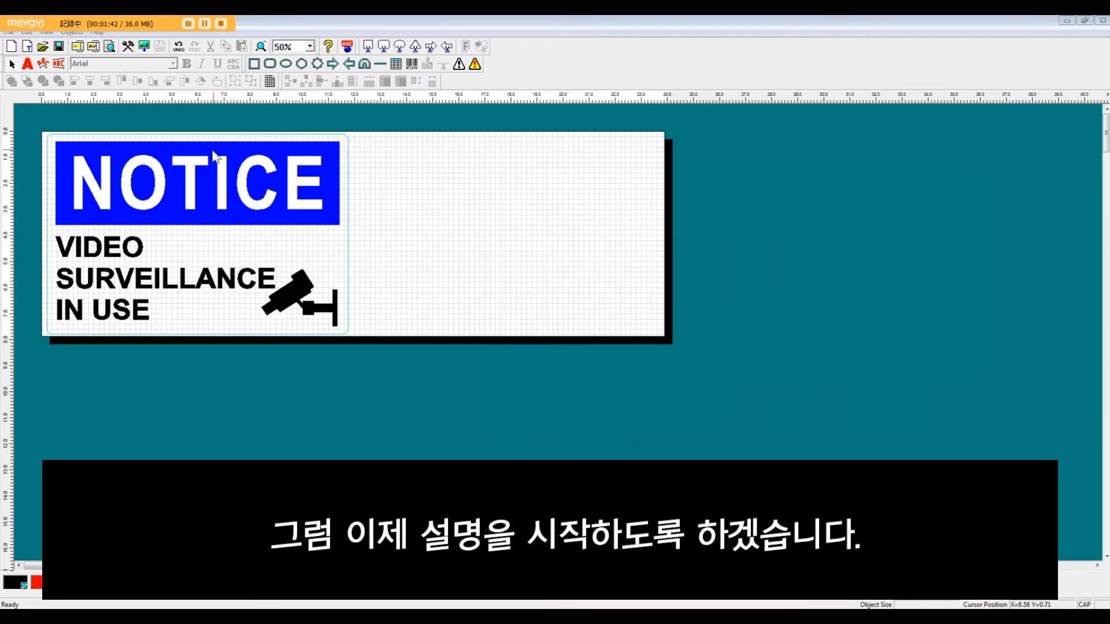
# Step: Move the finished sample sign below the label area and draw a rectangle about 10.54 by 2.94 inches in the label's upper-left area
pyautogui.moveTo(202, 148); pyautogui.dragTo(197, 352)
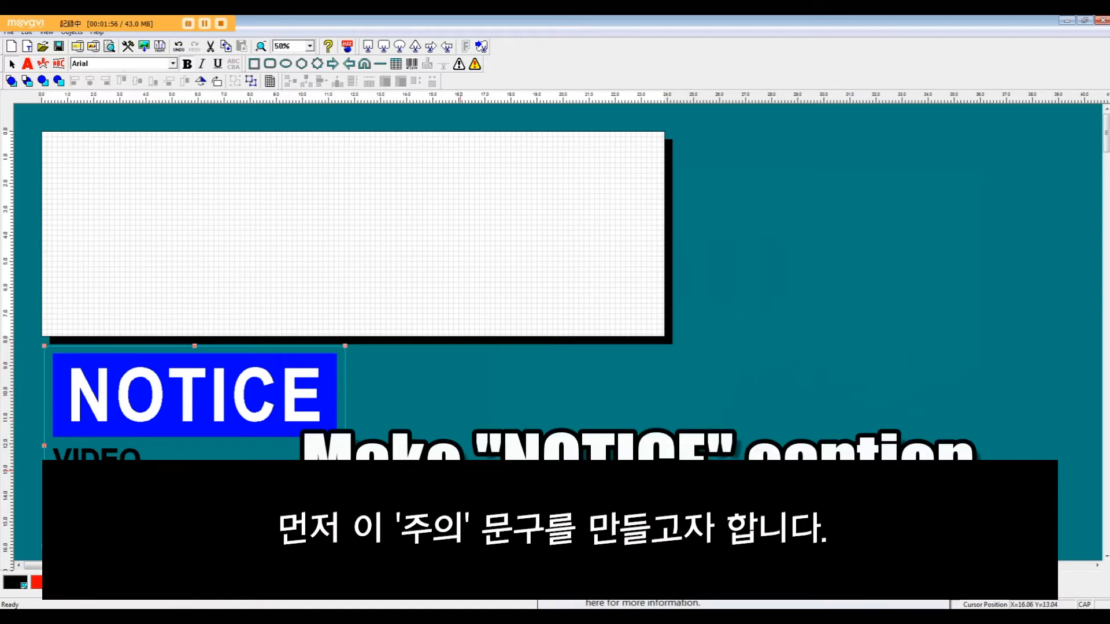
pyautogui.click(253, 63)
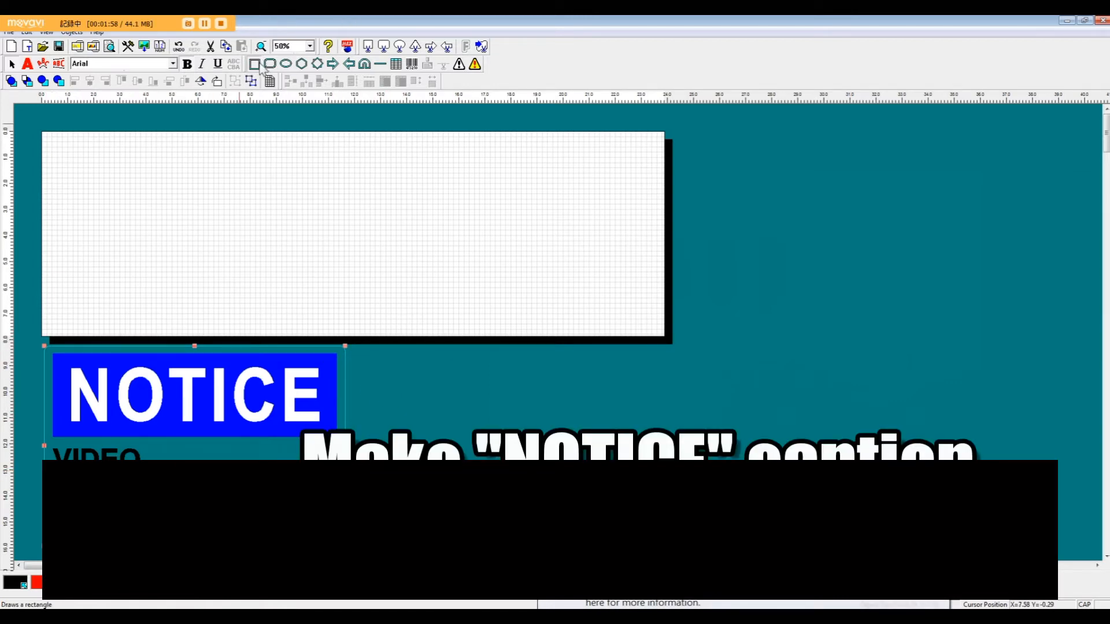
pyautogui.moveTo(50, 145)
pyautogui.mouseDown()
pyautogui.moveTo(151, 210)
pyautogui.moveTo(261, 228)
pyautogui.moveTo(326, 220)
pyautogui.mouseUp()
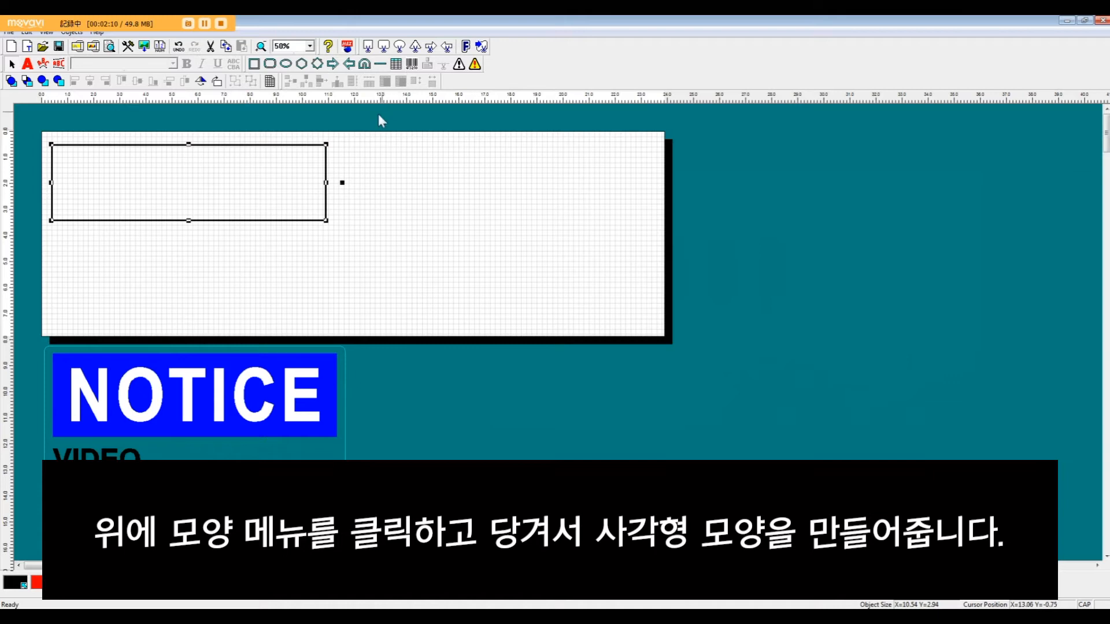
# Step: Turn on Fill In for the new rectangle and color it blue
pyautogui.doubleClick(192, 181)
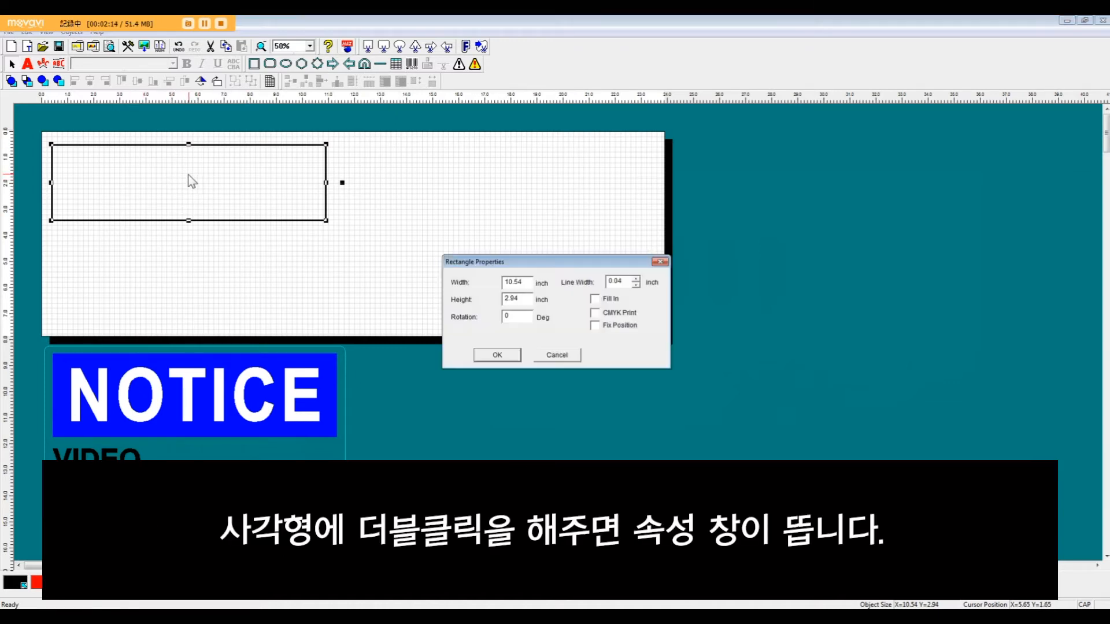
pyautogui.moveTo(566, 263); pyautogui.dragTo(550, 207)
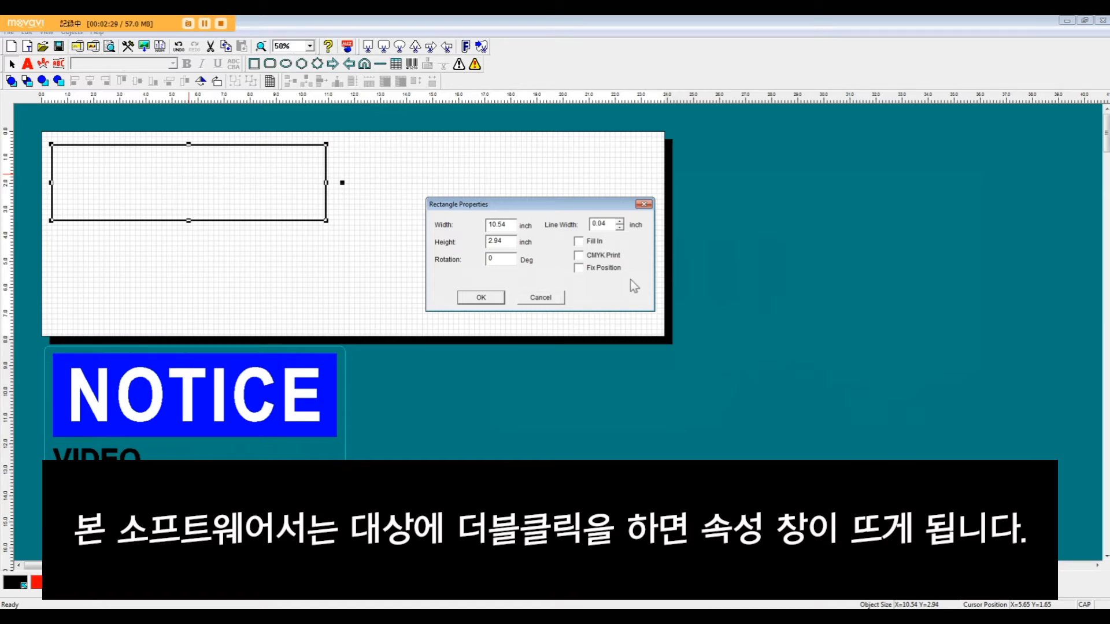
pyautogui.moveTo(534, 204); pyautogui.dragTo(485, 184)
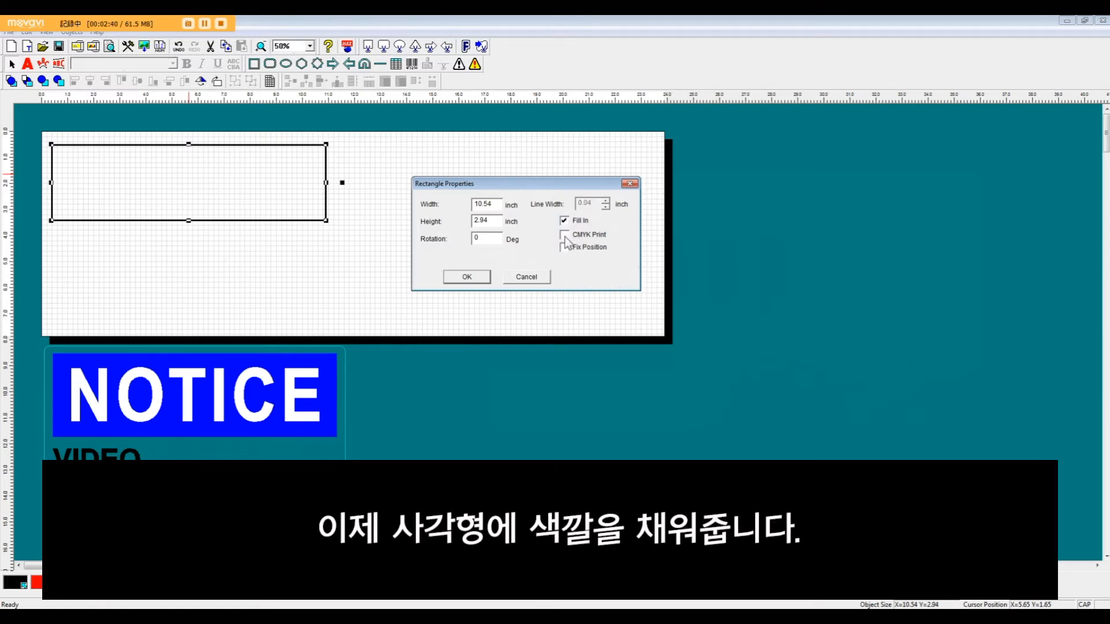
pyautogui.click(451, 278)
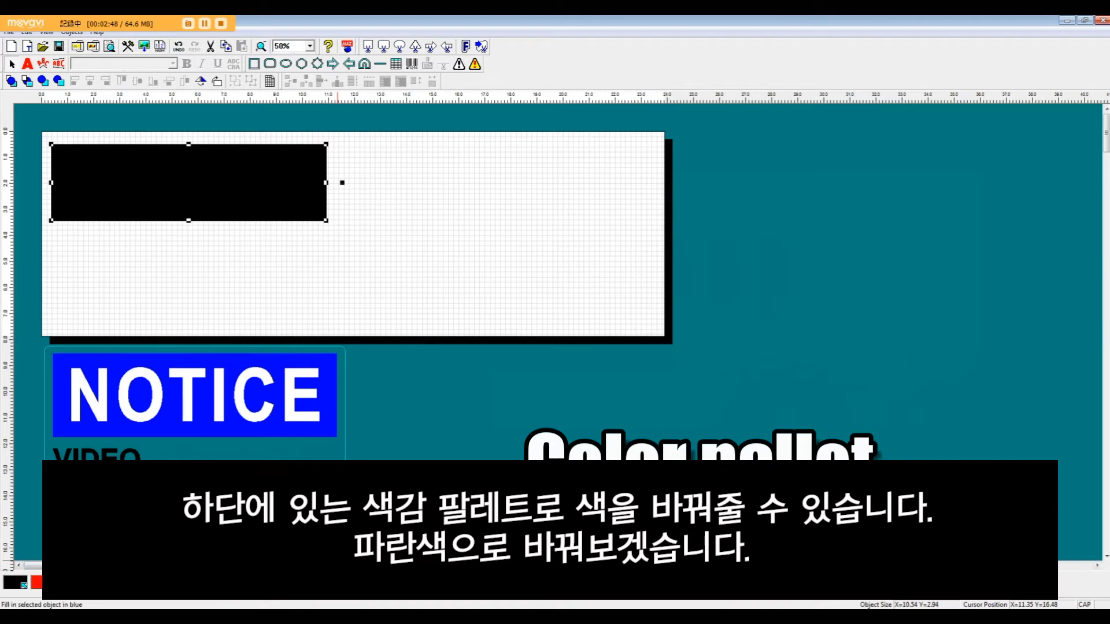
pyautogui.click(342, 582)
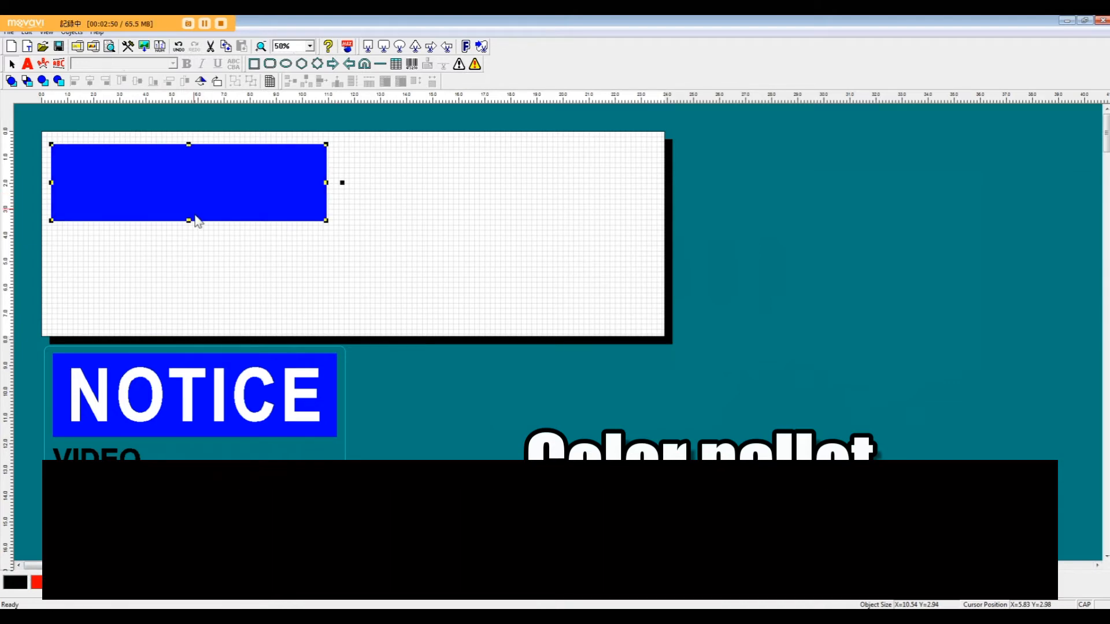
# Step: Place a text box about 9.75 by 2.56 inches over the blue rectangle and enter the text NOTICE
pyautogui.click(33, 66)
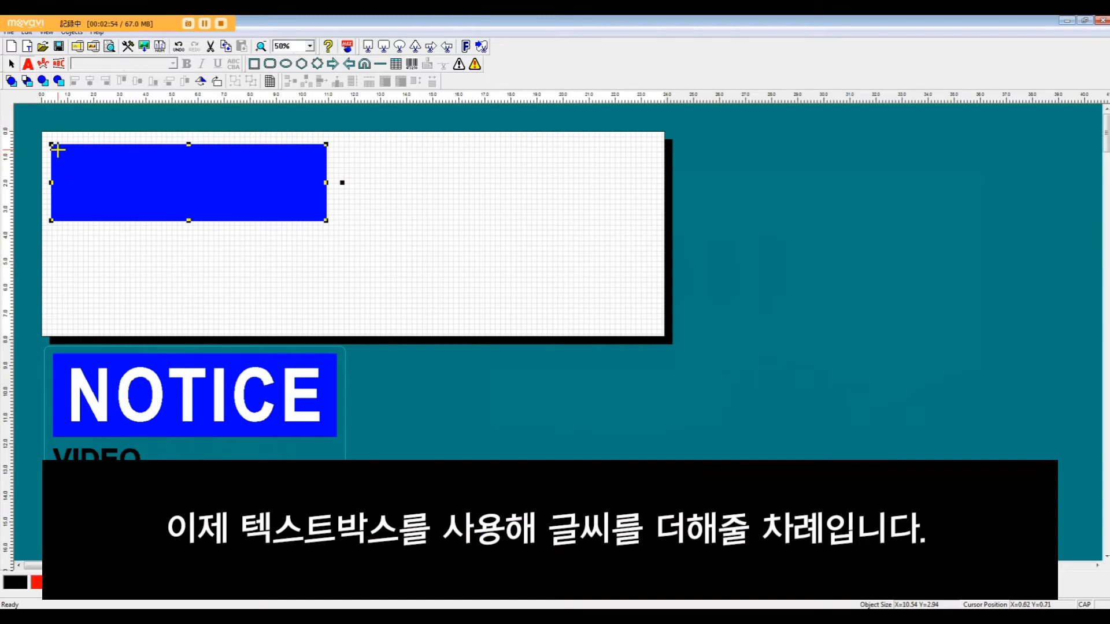
pyautogui.click(58, 149)
pyautogui.moveTo(67, 172); pyautogui.dragTo(312, 216)
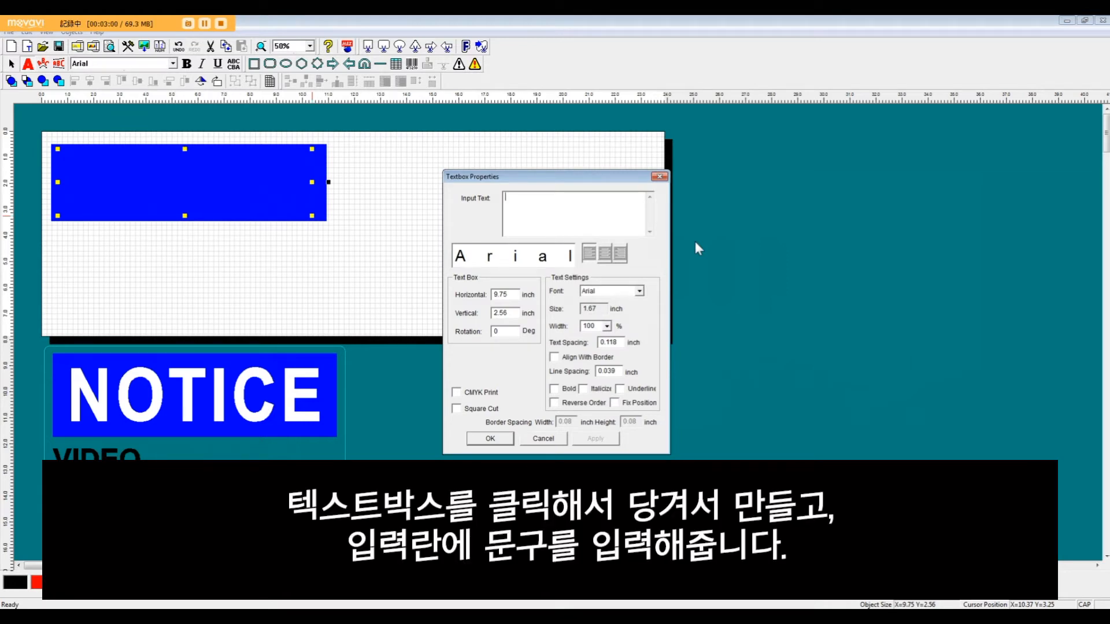
pyautogui.write('NOTICE')
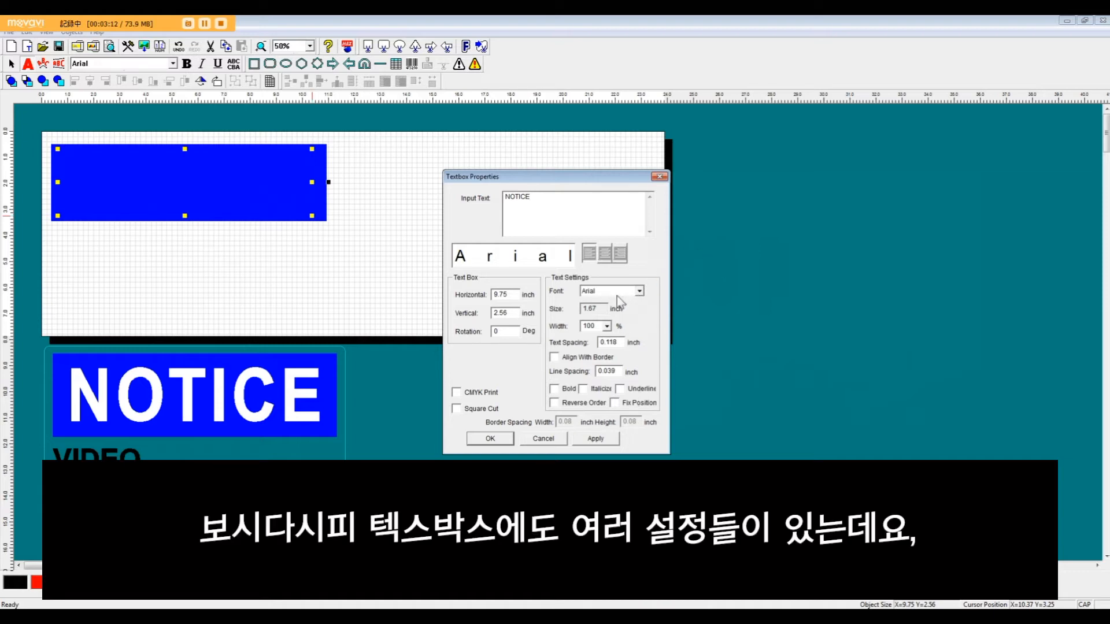
# Step: Preview other fonts for the NOTICE text, such as BatangChe, Bookman Old Style and Browallia New
pyautogui.click(638, 291)
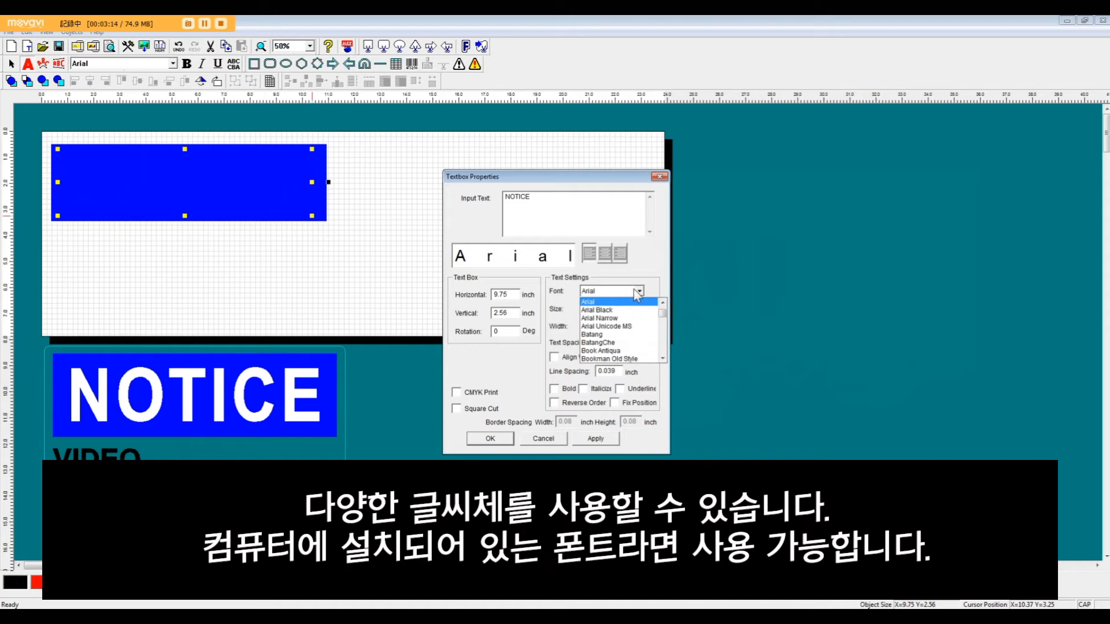
pyautogui.press('Down')
pyautogui.press('Down')
pyautogui.press('Down')
pyautogui.press('Down')
pyautogui.press('Down')
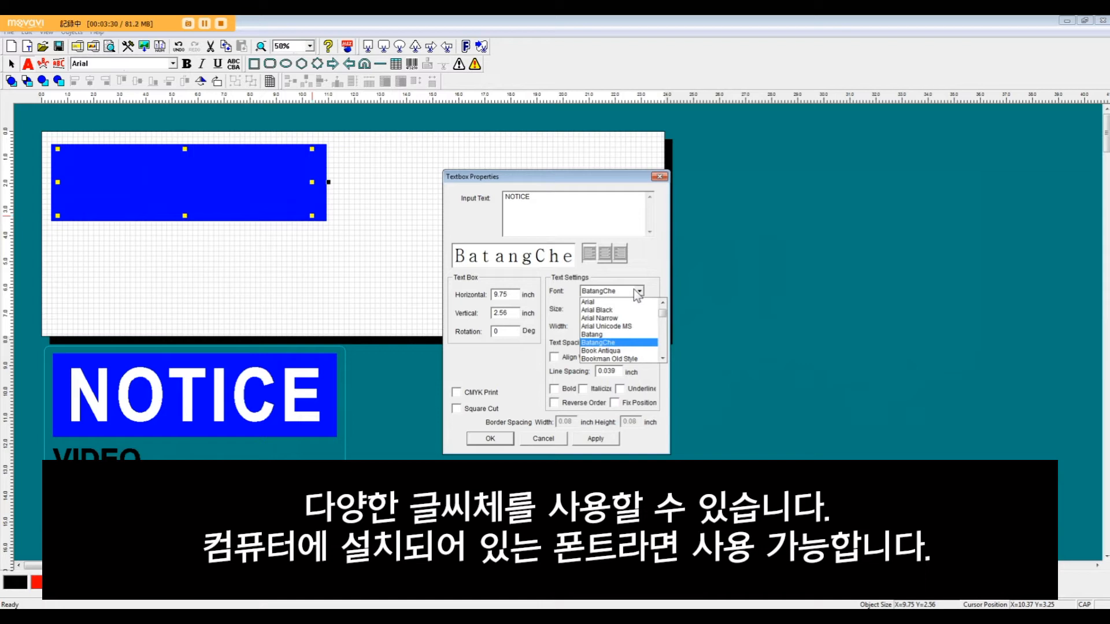
pyautogui.press('Down')
pyautogui.press('Down')
pyautogui.press('Down')
pyautogui.press('Down')
pyautogui.press('Down')
pyautogui.press('Down')
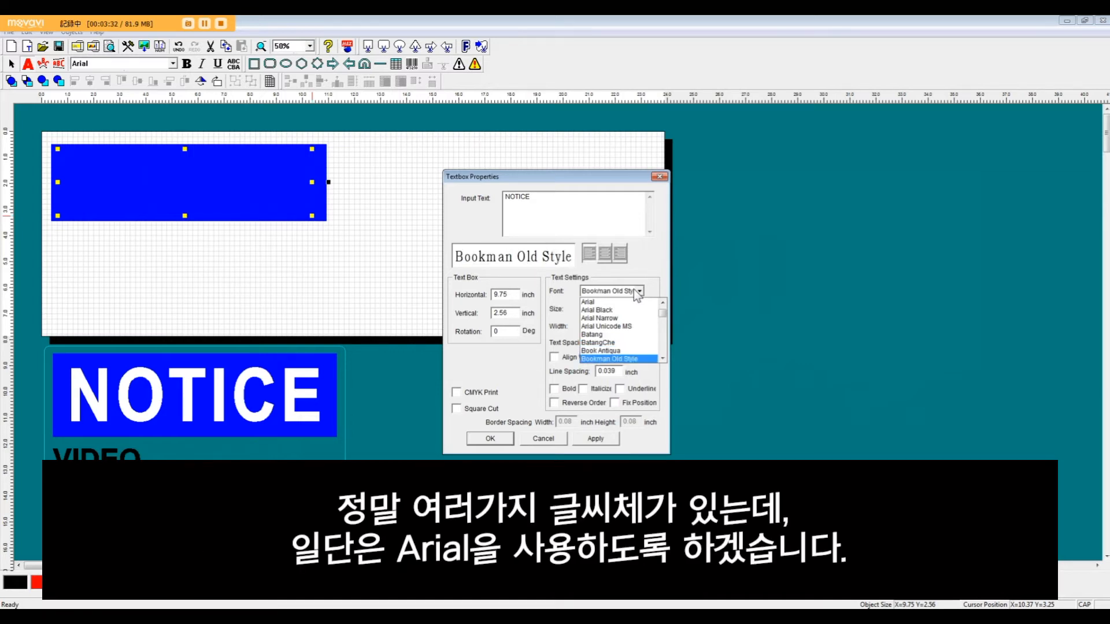
pyautogui.press('Down')
pyautogui.press('Up')
pyautogui.press('Up')
pyautogui.press('Up')
pyautogui.press('Up')
pyautogui.press('Up')
pyautogui.press('Up')
pyautogui.press('Up')
pyautogui.press('Up')
pyautogui.press('Up')
pyautogui.press('Up')
pyautogui.press('Up')
pyautogui.press('Up')
pyautogui.press('Up')
pyautogui.press('Up')
pyautogui.press('Up')
pyautogui.press('Up')
pyautogui.press('Up')
pyautogui.press('Up')
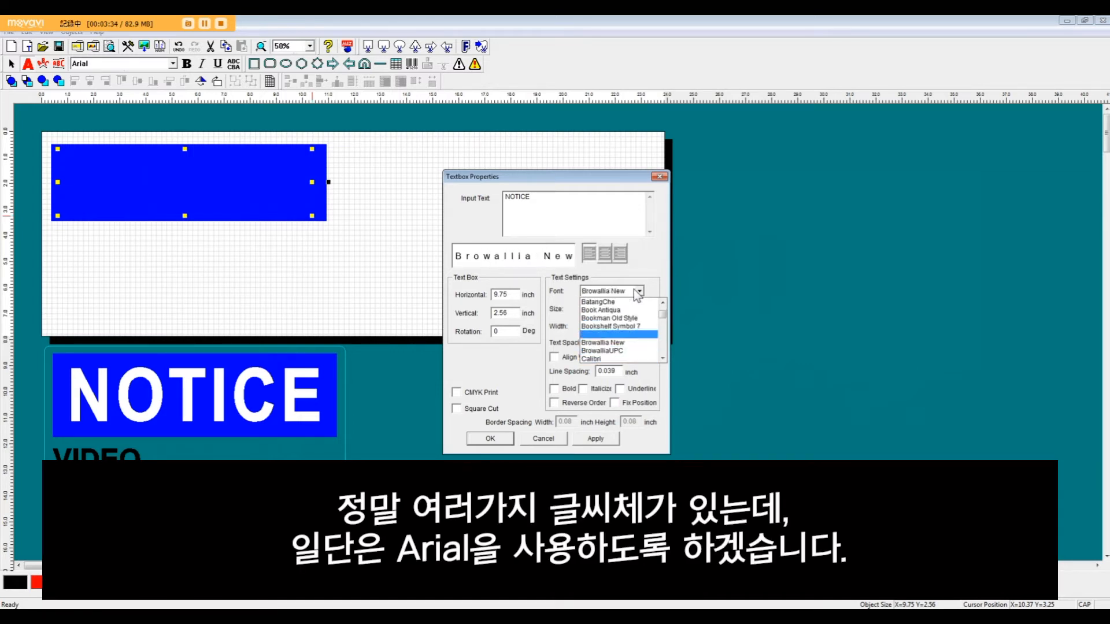
pyautogui.press('Down')
pyautogui.press('Down')
pyautogui.press('Down')
pyautogui.press('Down')
pyautogui.press('Down')
pyautogui.press('Down')
pyautogui.press('Down')
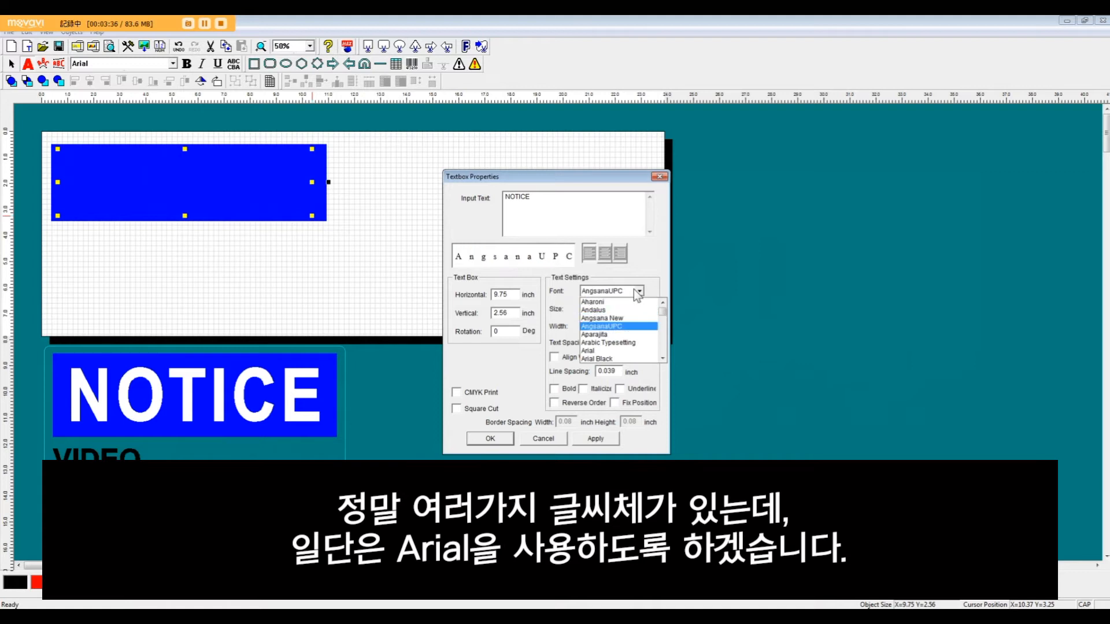
pyautogui.press('Up')
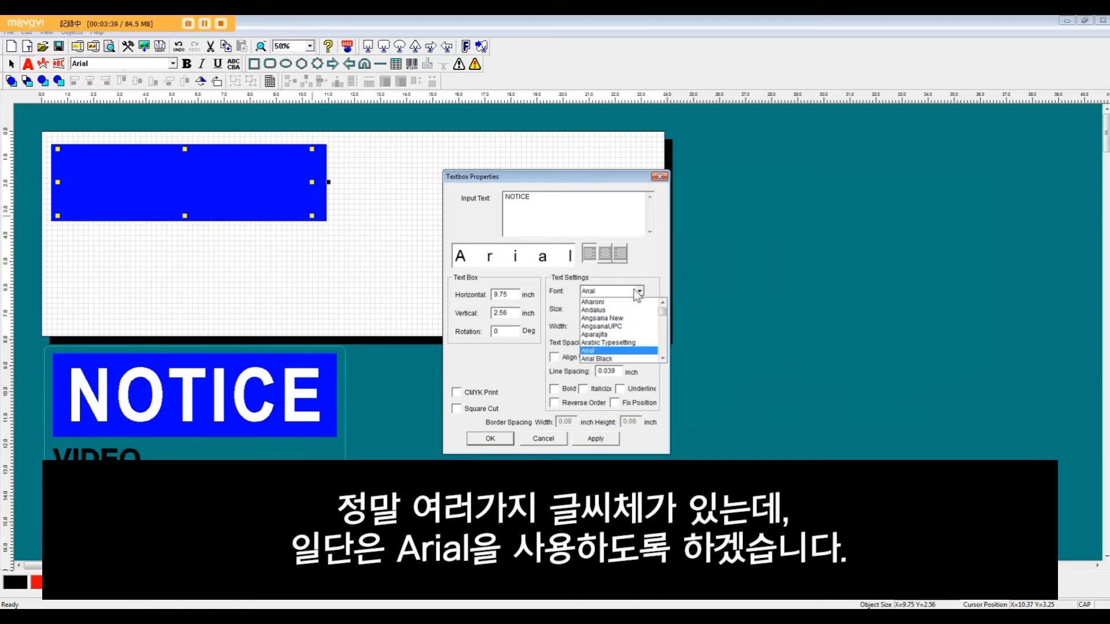
# Step: Set the NOTICE text to bold Arial and accept the text box properties
pyautogui.click(616, 351)
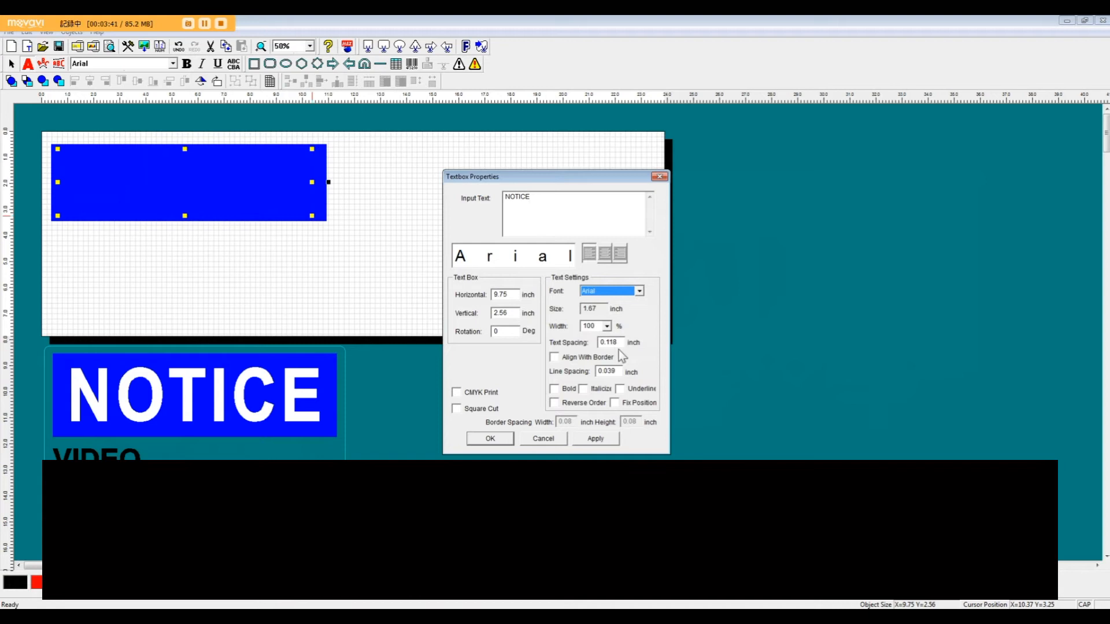
pyautogui.click(553, 389)
pyautogui.click(490, 438)
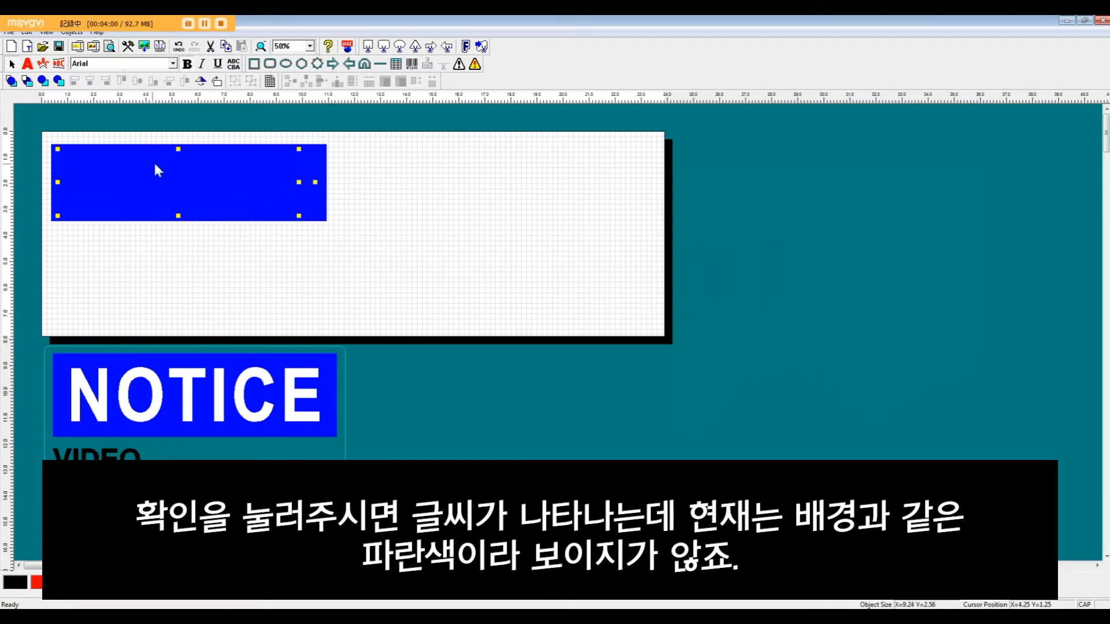
# Step: Shift the NOTICE text slightly toward the middle of the blue rectangle and color it transparent
pyautogui.moveTo(176, 175)
pyautogui.mouseDown()
pyautogui.moveTo(174, 258)
pyautogui.moveTo(189, 190)
pyautogui.mouseUp()
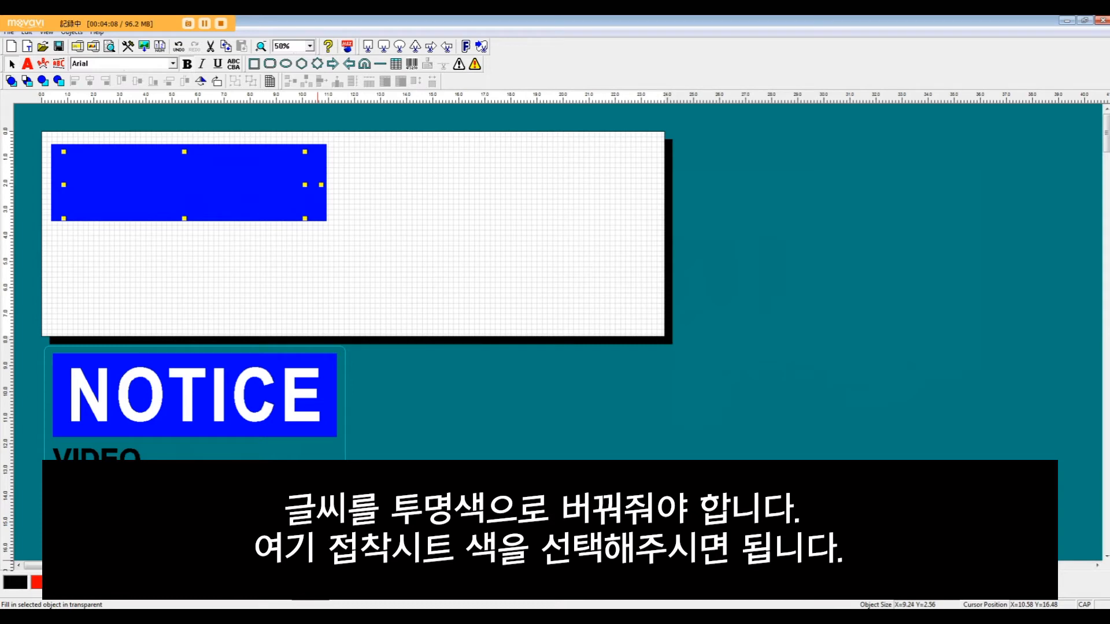
pyautogui.click(293, 582)
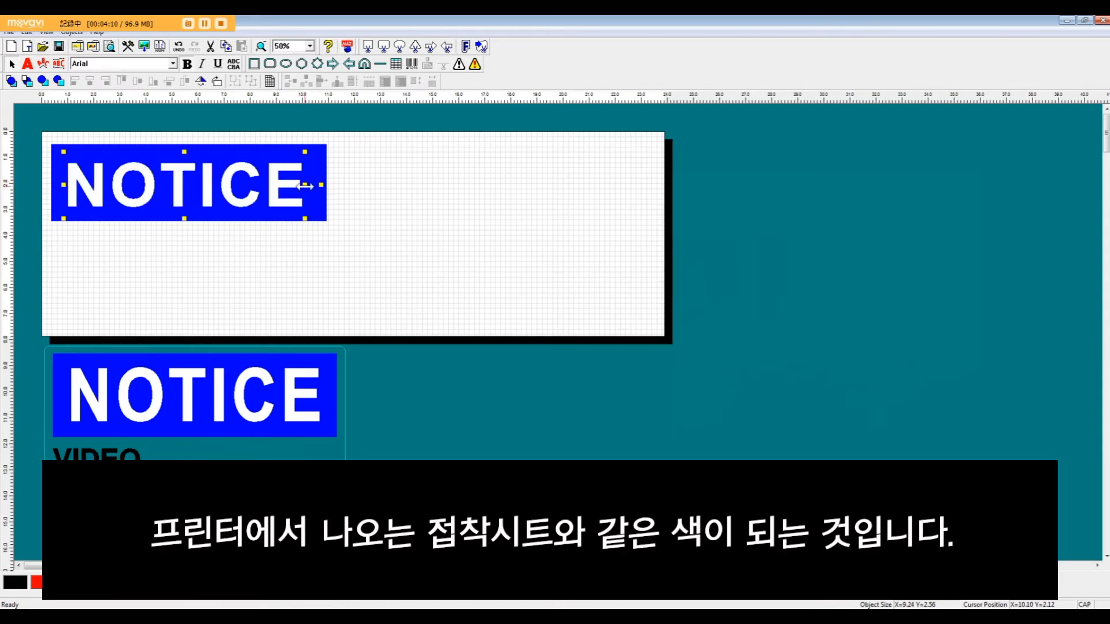
# Step: Enlarge the NOTICE text box to about 9.71 by 2.98 inches and reposition it over the blue rectangle
pyautogui.moveTo(304, 185); pyautogui.dragTo(317, 187)
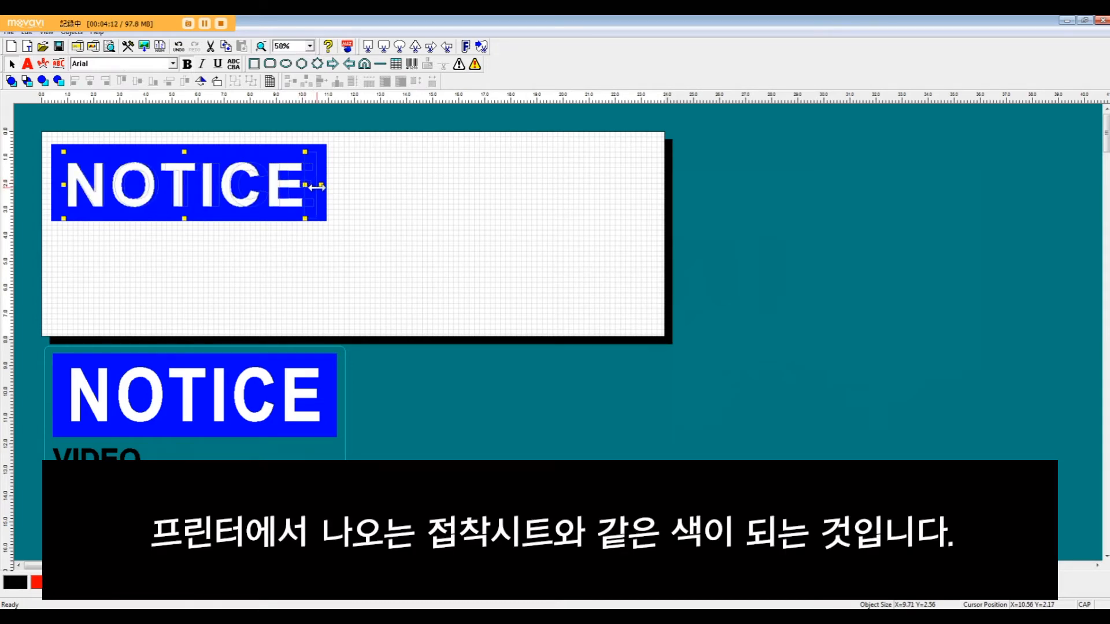
pyautogui.moveTo(190, 151); pyautogui.dragTo(192, 141)
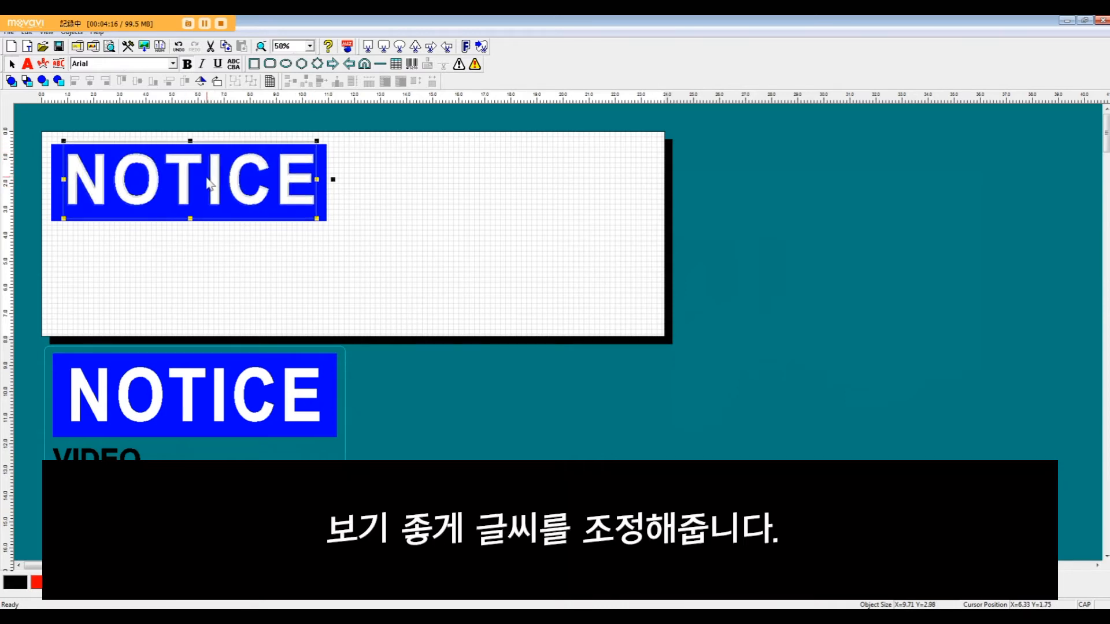
pyautogui.moveTo(208, 185); pyautogui.dragTo(207, 188)
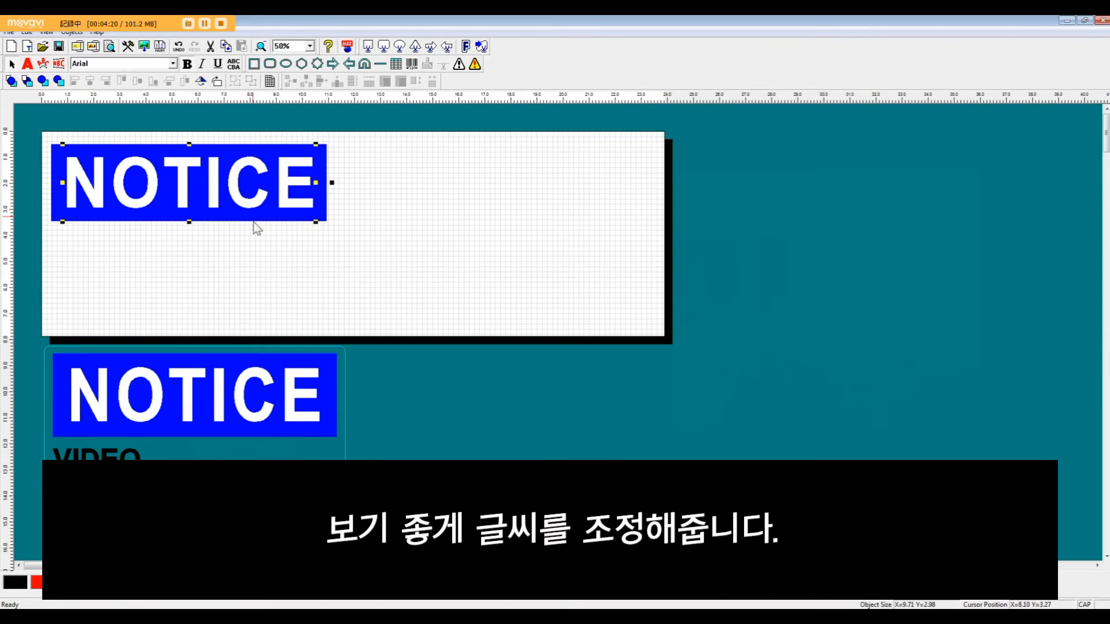
# Step: Align the NOTICE text and the blue rectangle to each other's horizontal and vertical centers
pyautogui.moveTo(150, 120); pyautogui.dragTo(203, 227)
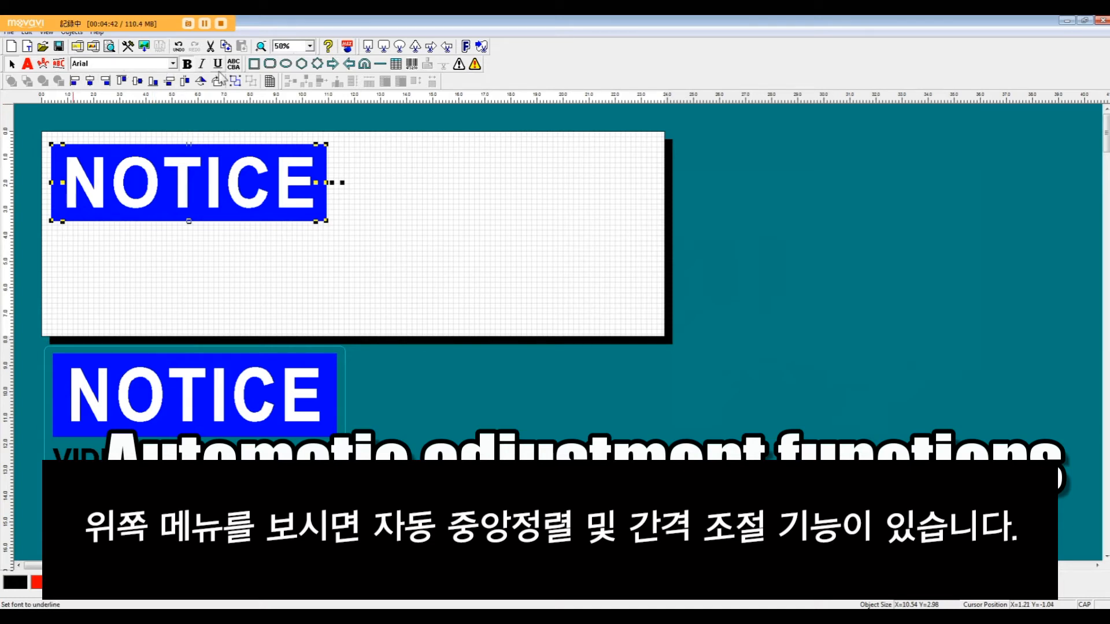
pyautogui.click(90, 85)
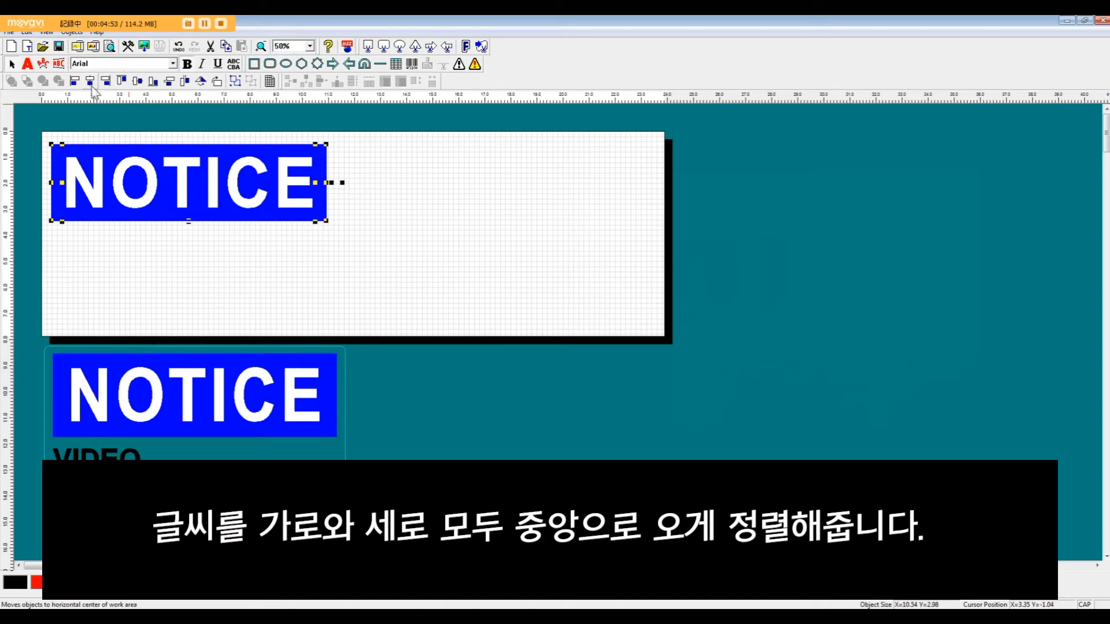
pyautogui.click(137, 82)
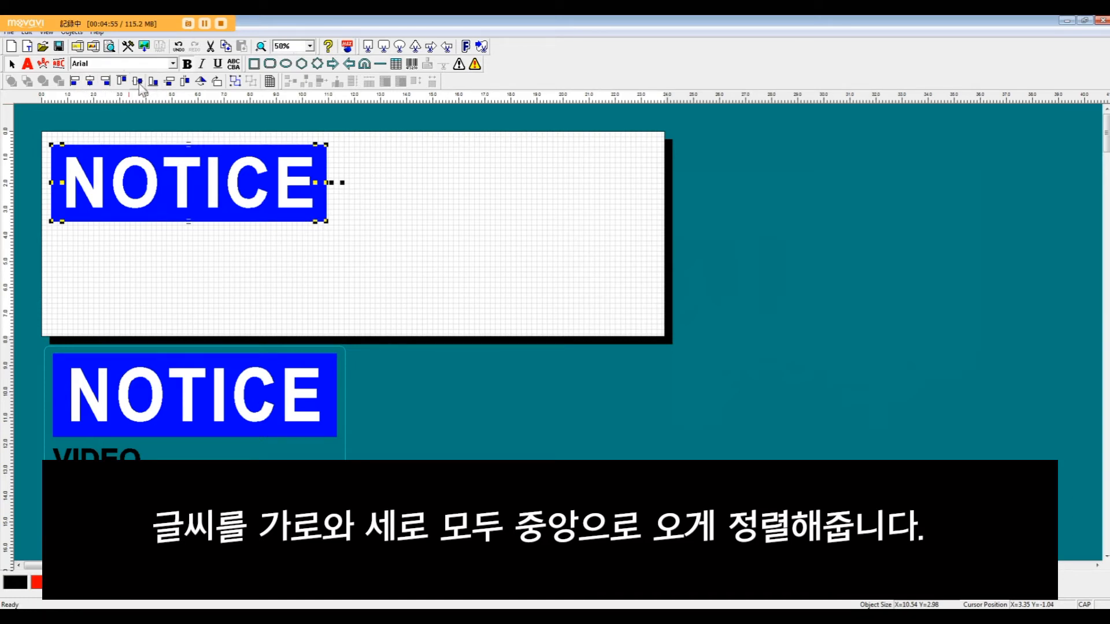
pyautogui.click(478, 218)
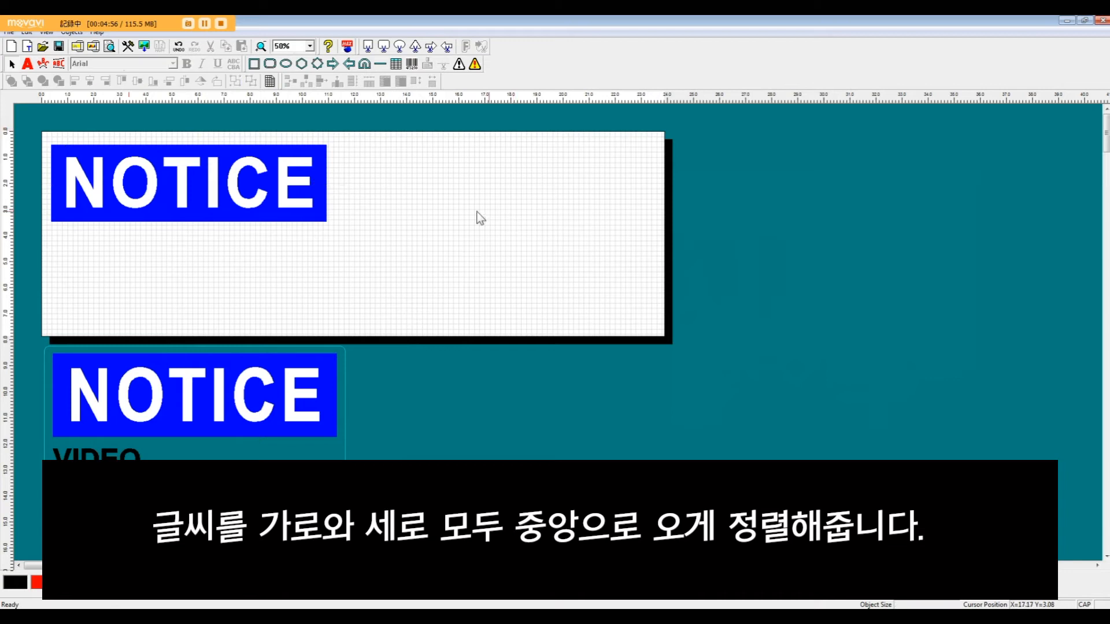
# Step: Move the NOTICE text off-center from the blue rectangle, and center both objects on each other again horizontally and vertically
pyautogui.click(189, 182)
pyautogui.moveTo(189, 176); pyautogui.dragTo(199, 177)
pyautogui.moveTo(116, 185); pyautogui.dragTo(236, 250)
pyautogui.moveTo(159, 257); pyautogui.dragTo(159, 122)
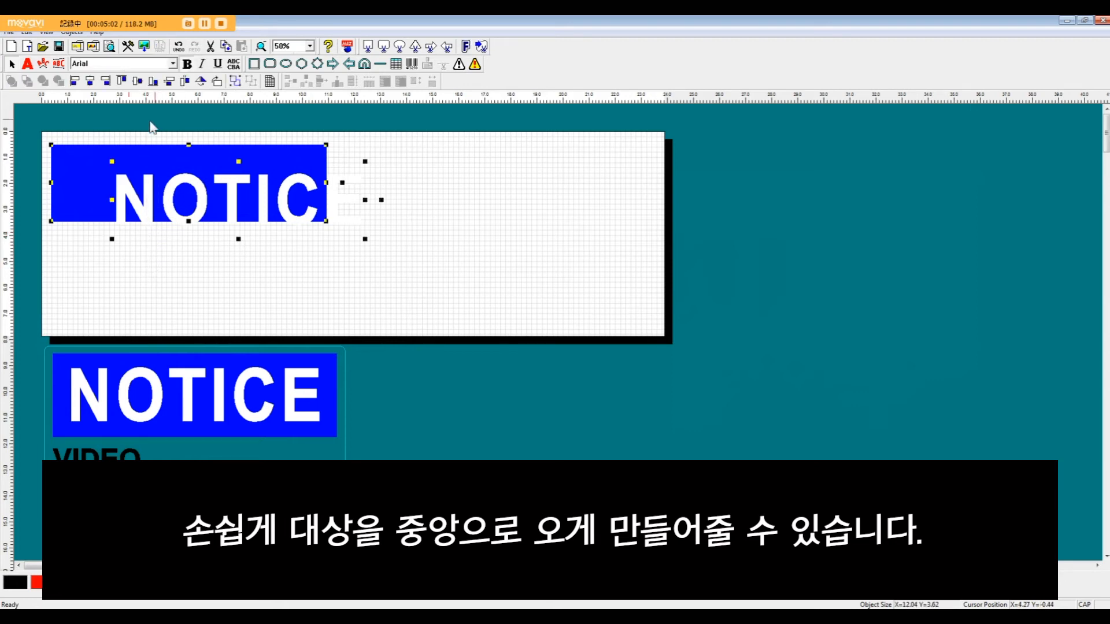
pyautogui.click(90, 81)
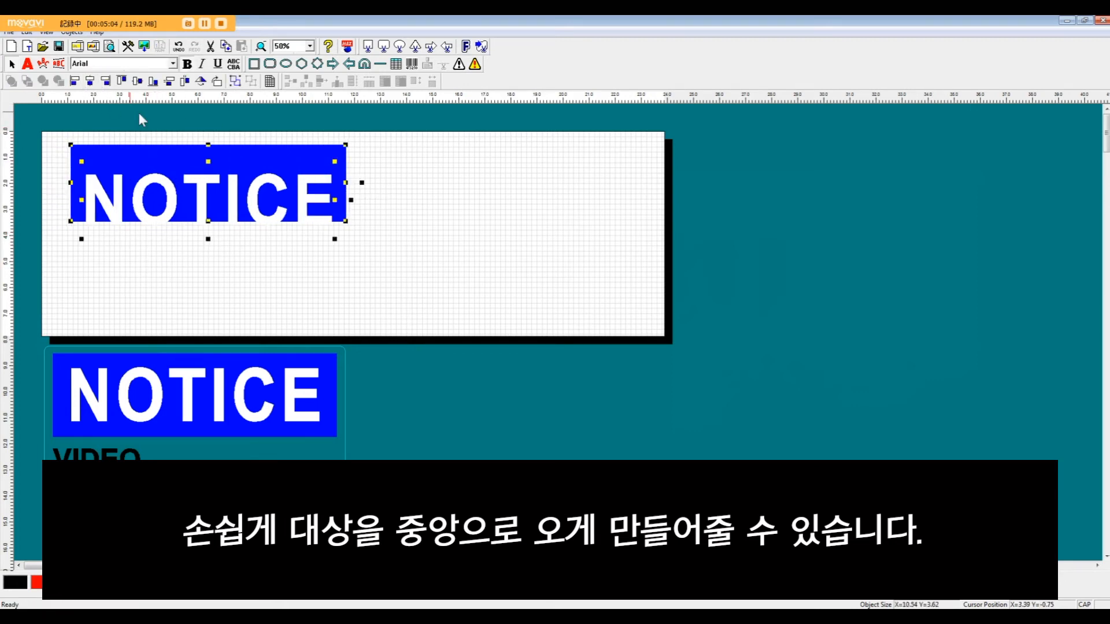
pyautogui.click(137, 83)
# Step: Move the NOTICE text and blue rectangle together to the label's upper-left corner and group them
pyautogui.moveTo(223, 175); pyautogui.dragTo(209, 151)
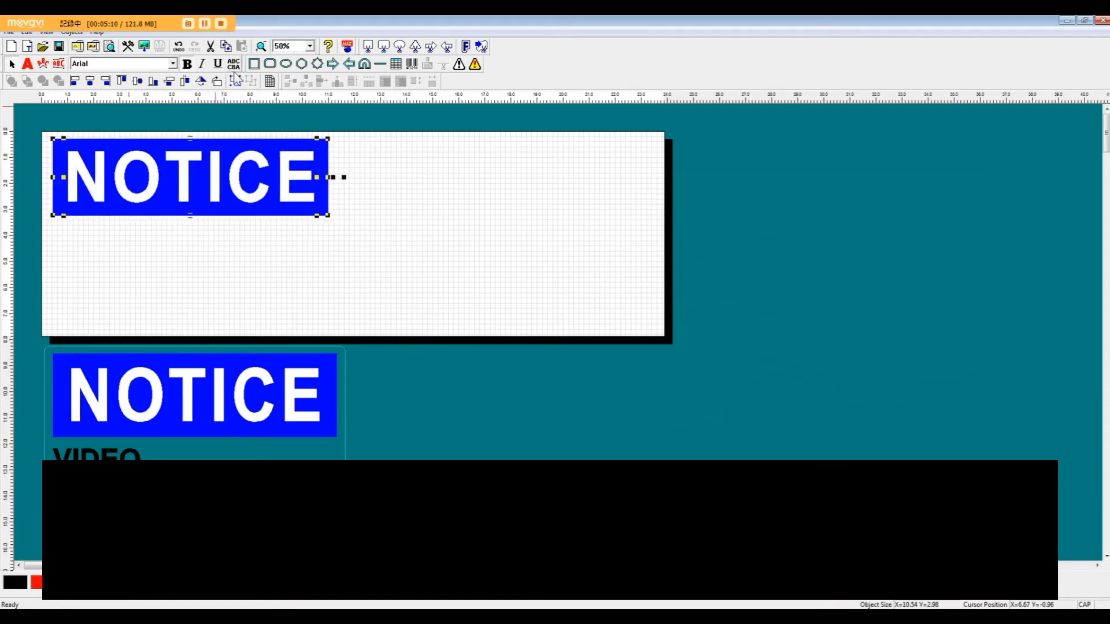
pyautogui.click(235, 81)
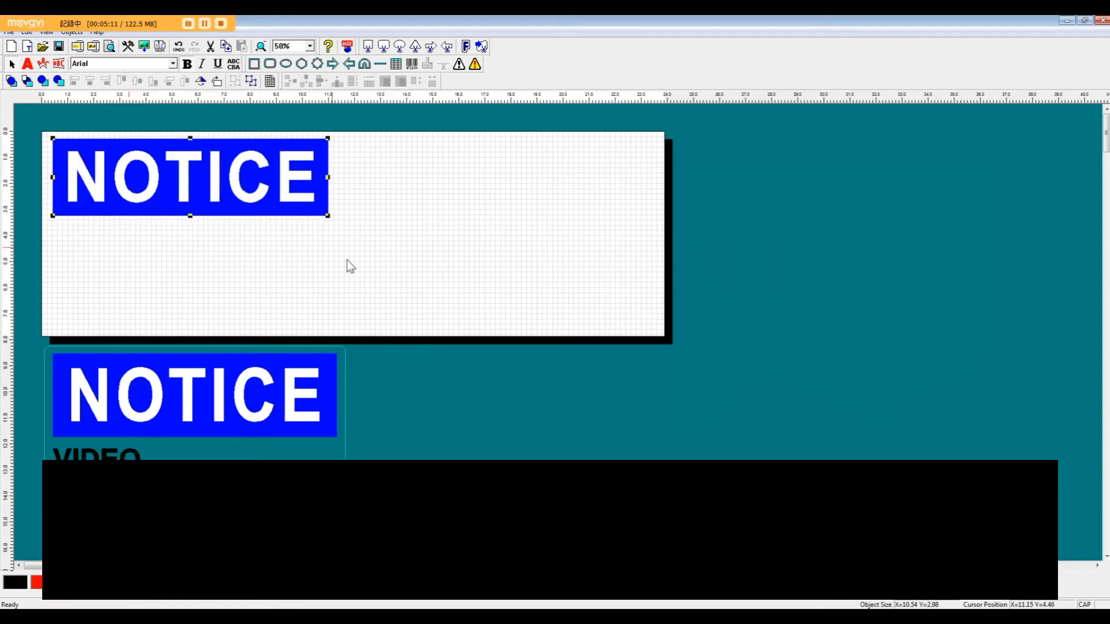
# Step: Add a bold text box below the NOTICE banner reading VIDEO, SURVEILLANCE and IN USE on three lines, and color the text black
pyautogui.click(27, 64)
pyautogui.moveTo(55, 227); pyautogui.dragTo(236, 322)
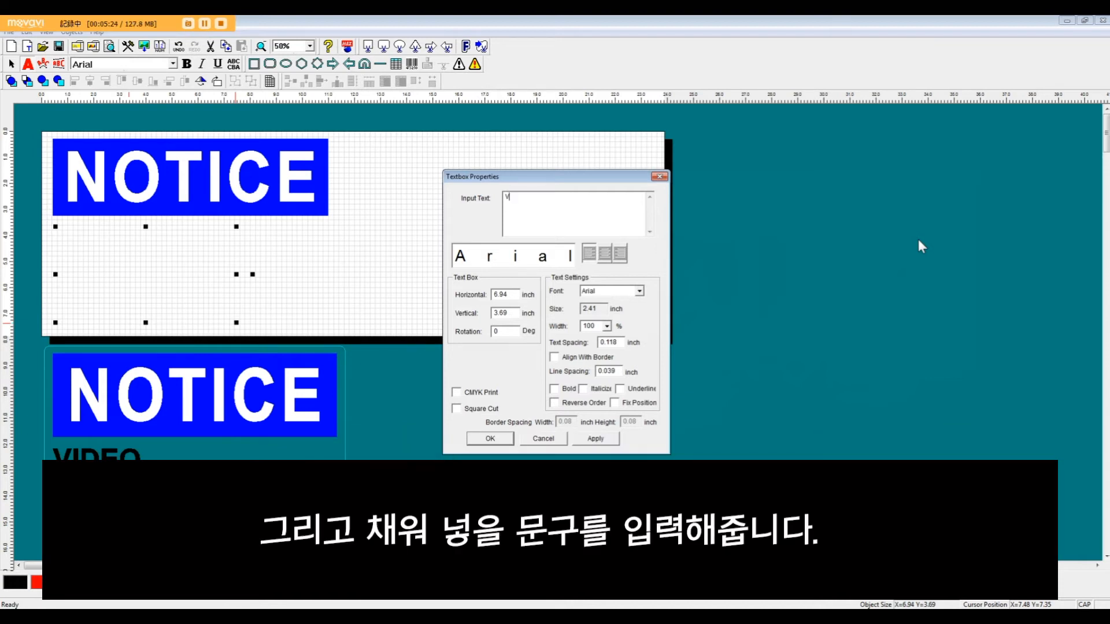
pyautogui.press('Return')
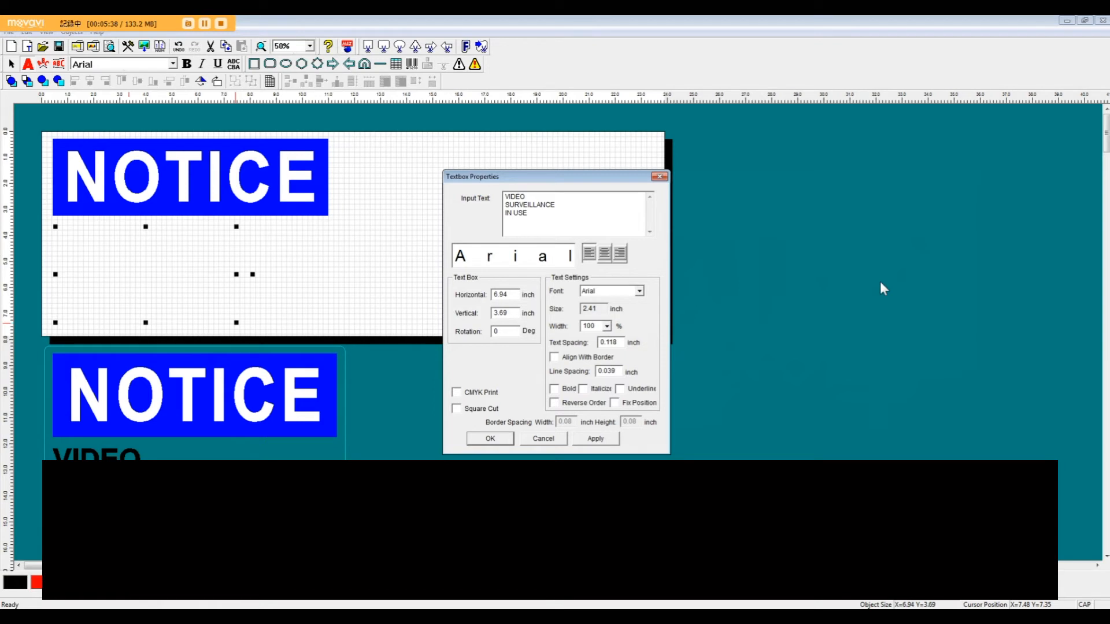
pyautogui.click(554, 388)
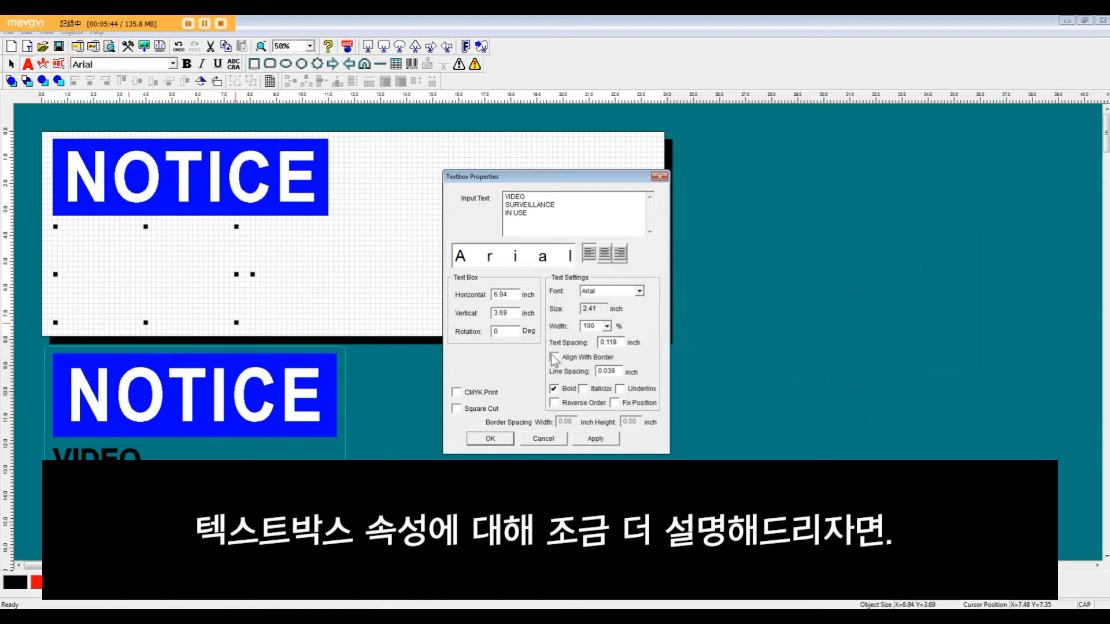
pyautogui.moveTo(552, 182); pyautogui.dragTo(535, 157)
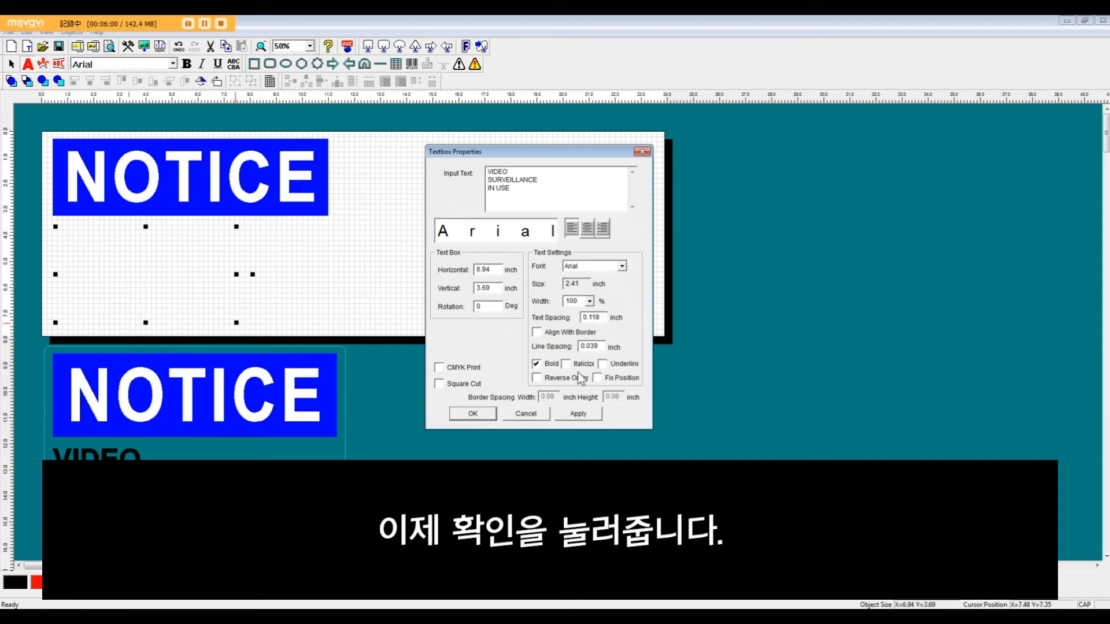
pyautogui.click(465, 414)
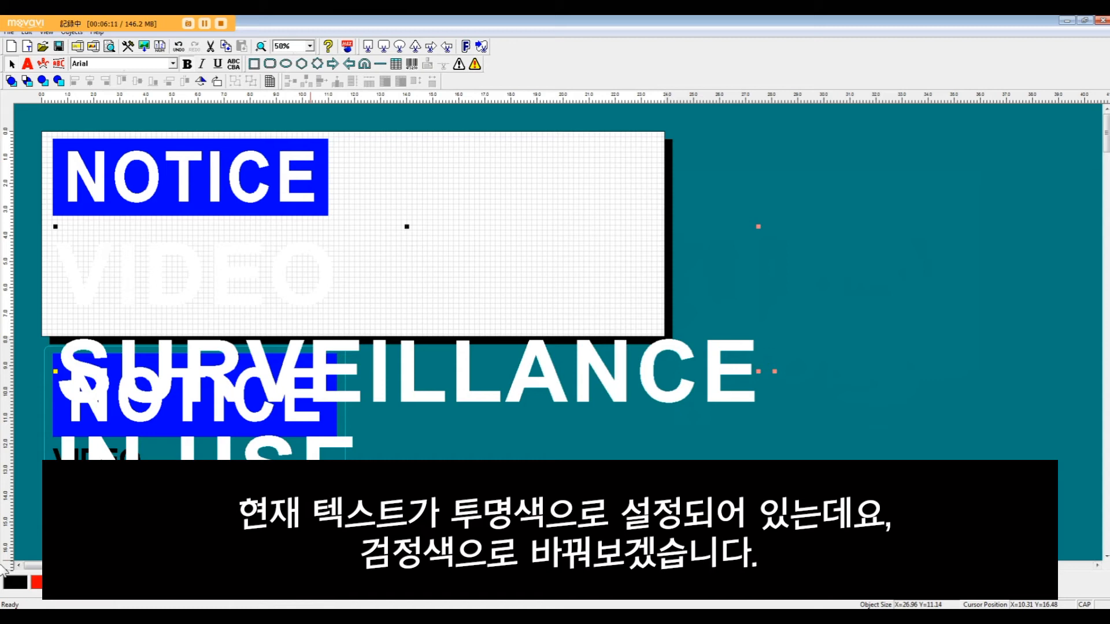
pyautogui.click(9, 582)
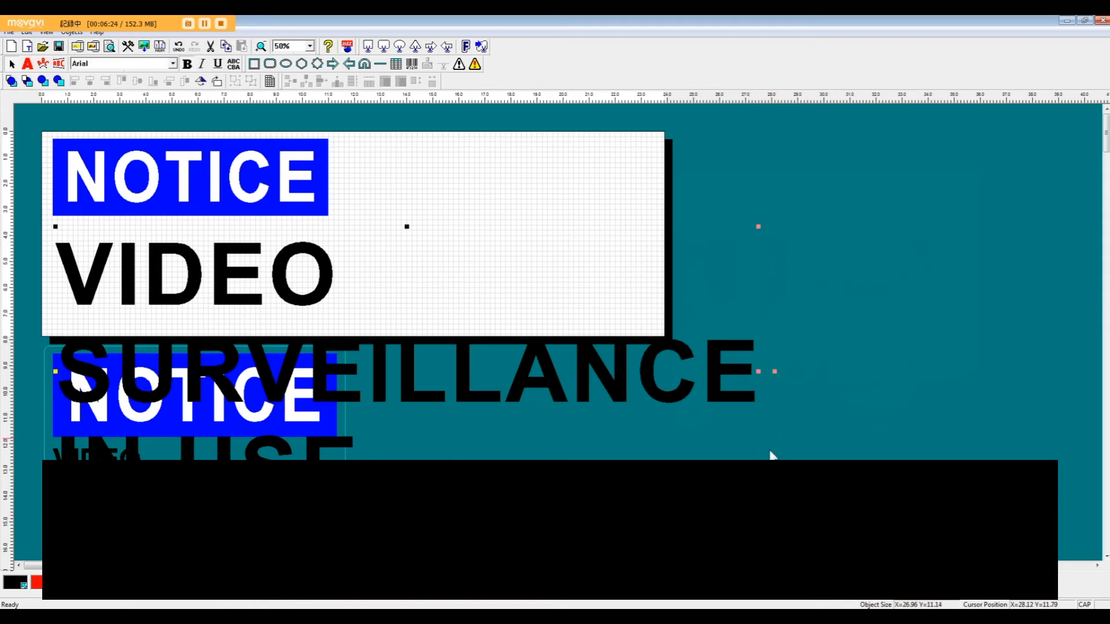
pyautogui.moveTo(755, 516); pyautogui.dragTo(611, 389)
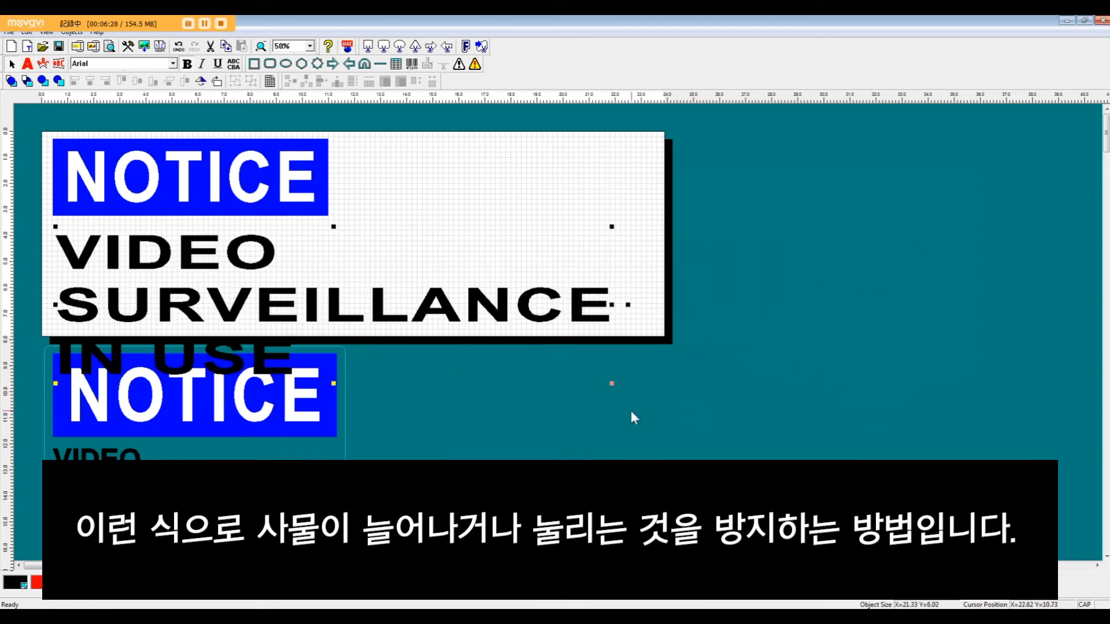
pyautogui.hotkey('ctrl', 'z')
pyautogui.hotkey('ctrl', 'z')
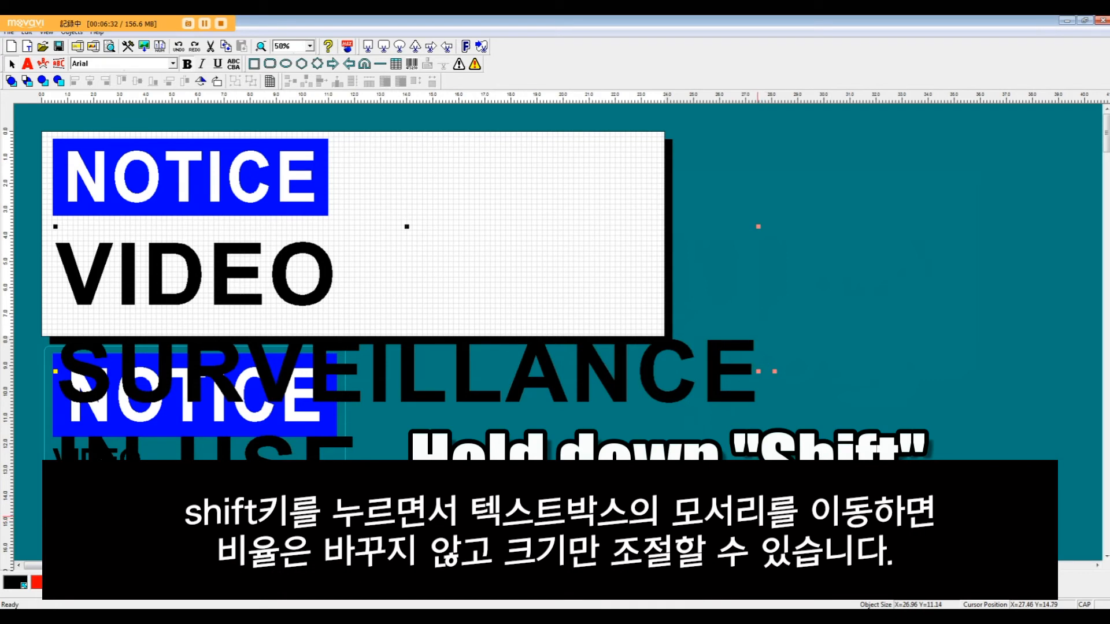
# Step: Scale the three-line caption down proportionally to about 8.75 by 3.61 inches and position it under the NOTICE banner near its left edge
pyautogui.moveTo(758, 516); pyautogui.dragTo(283, 272)
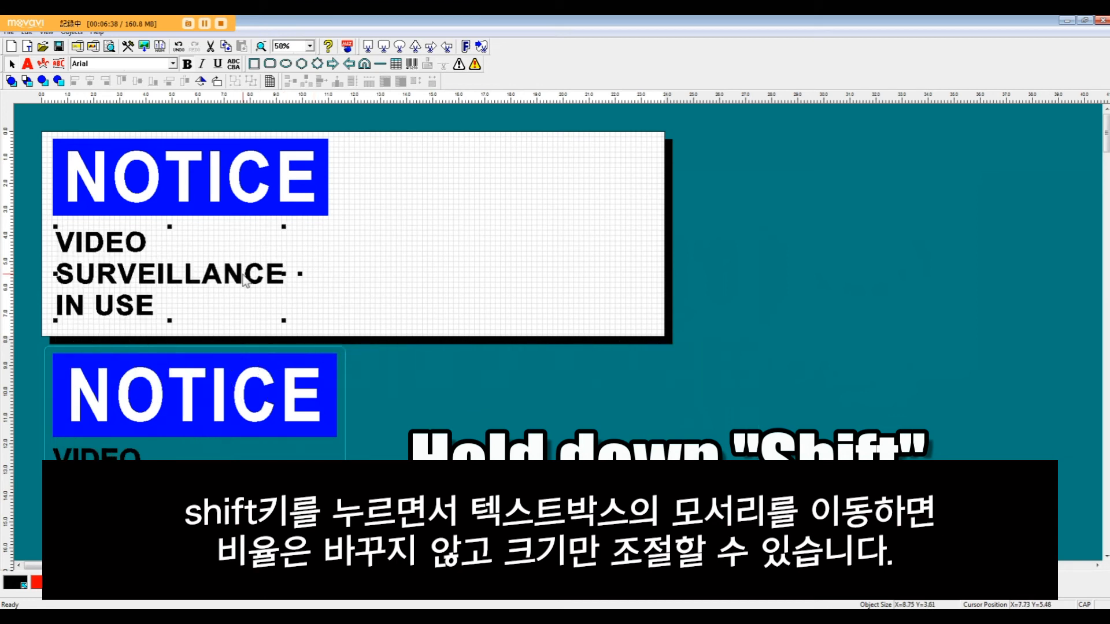
pyautogui.moveTo(244, 280); pyautogui.dragTo(242, 280)
pyautogui.moveTo(231, 281); pyautogui.dragTo(241, 283)
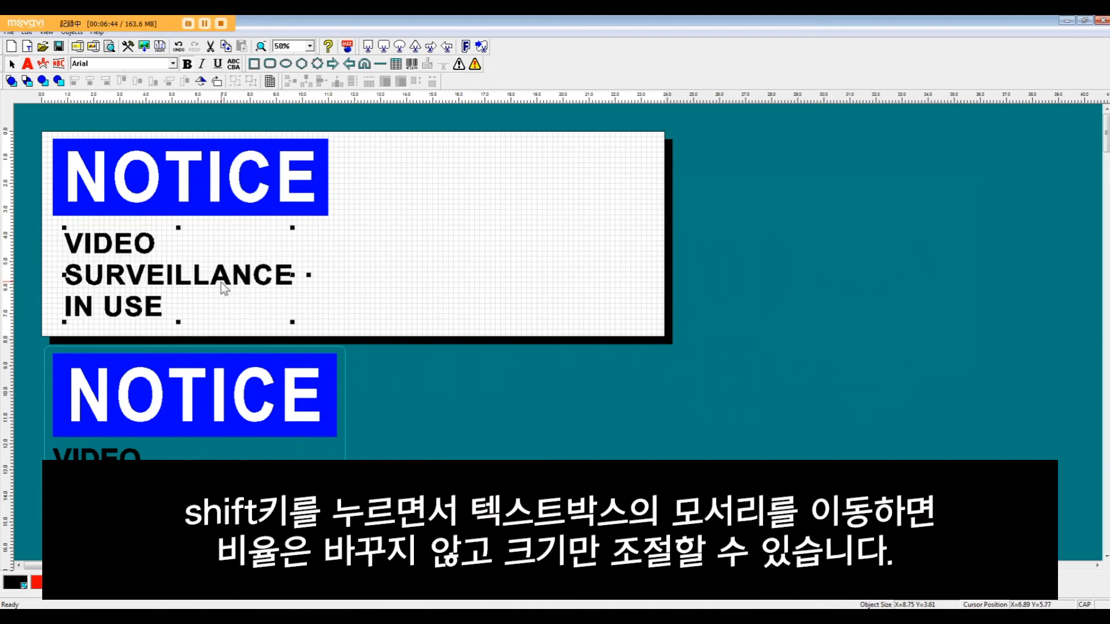
pyautogui.moveTo(108, 285); pyautogui.dragTo(104, 285)
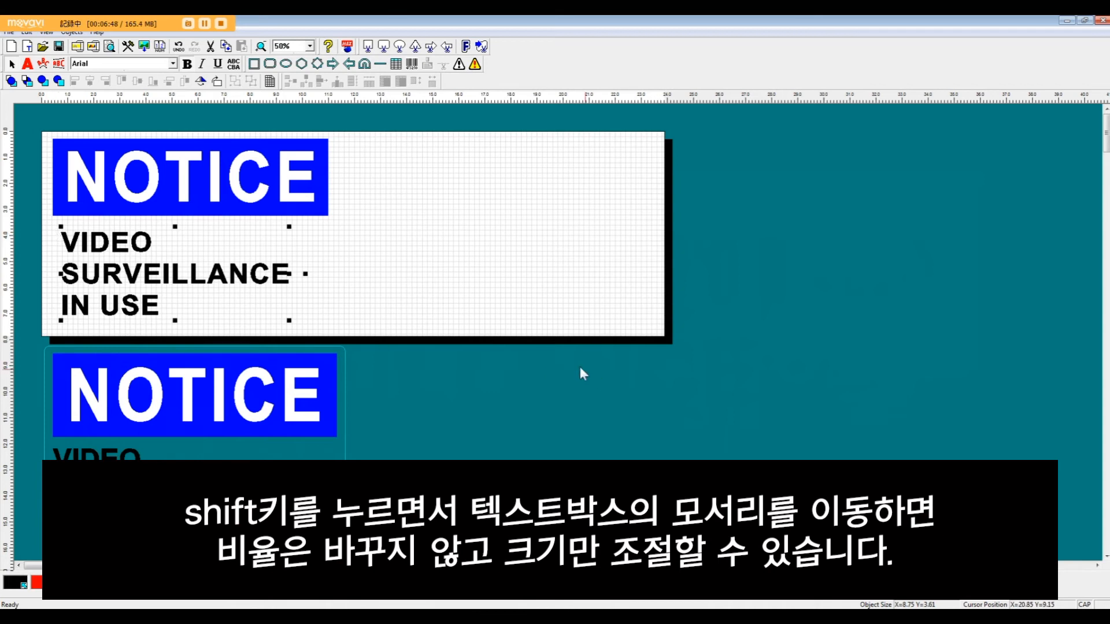
pyautogui.moveTo(239, 281); pyautogui.dragTo(236, 281)
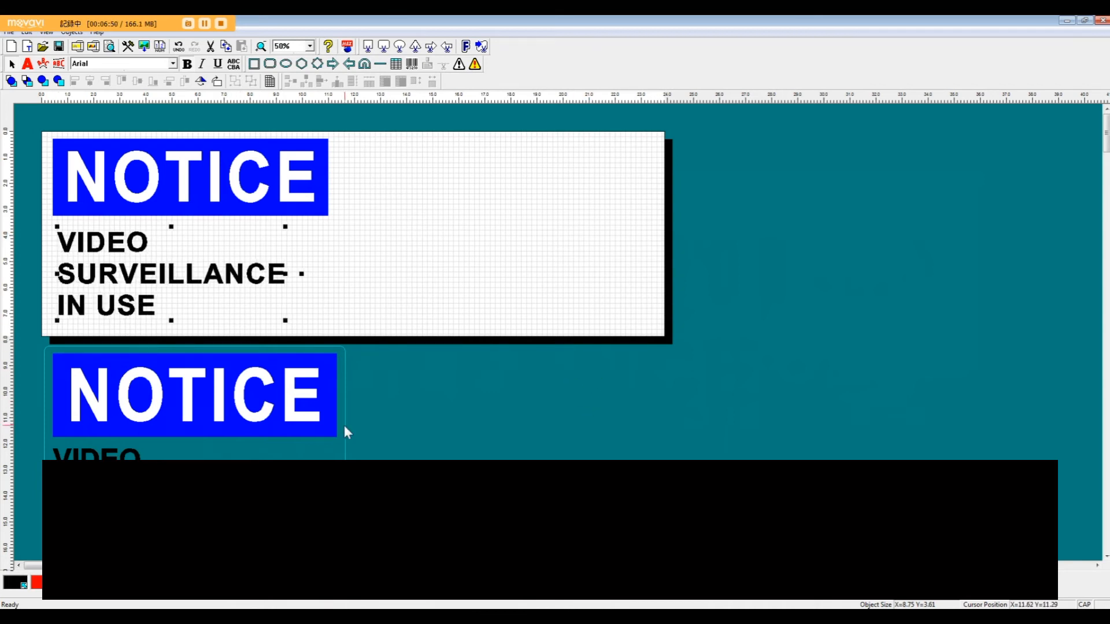
pyautogui.click(331, 308)
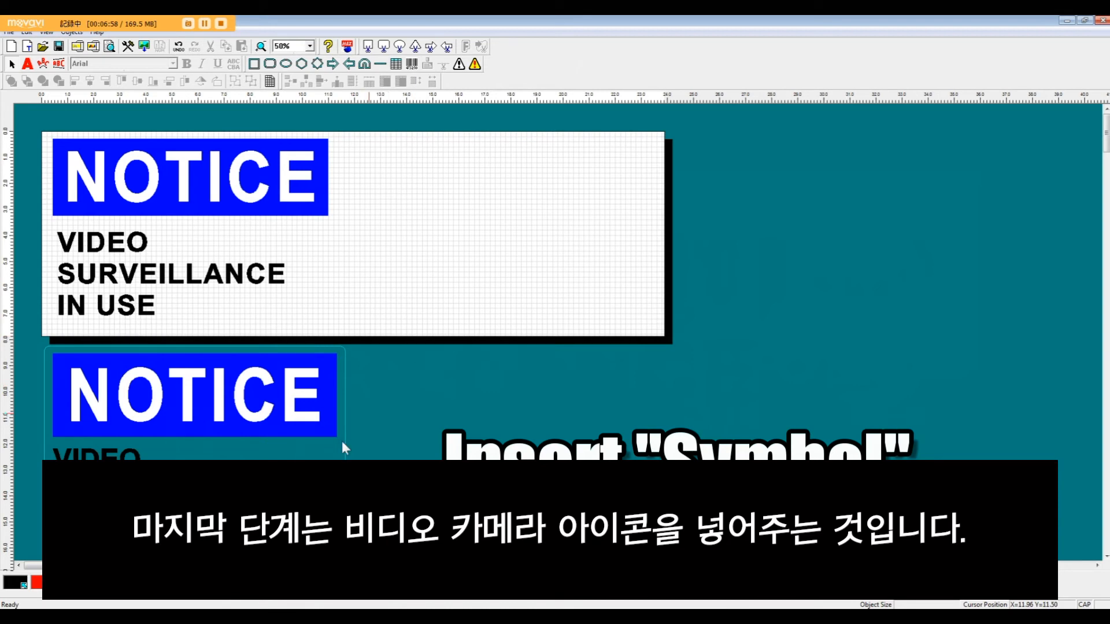
# Step: Open the mono-color symbol library and browse its 01 Warnings ISO7010 and 15 Safety Instructions groups
pyautogui.click(459, 64)
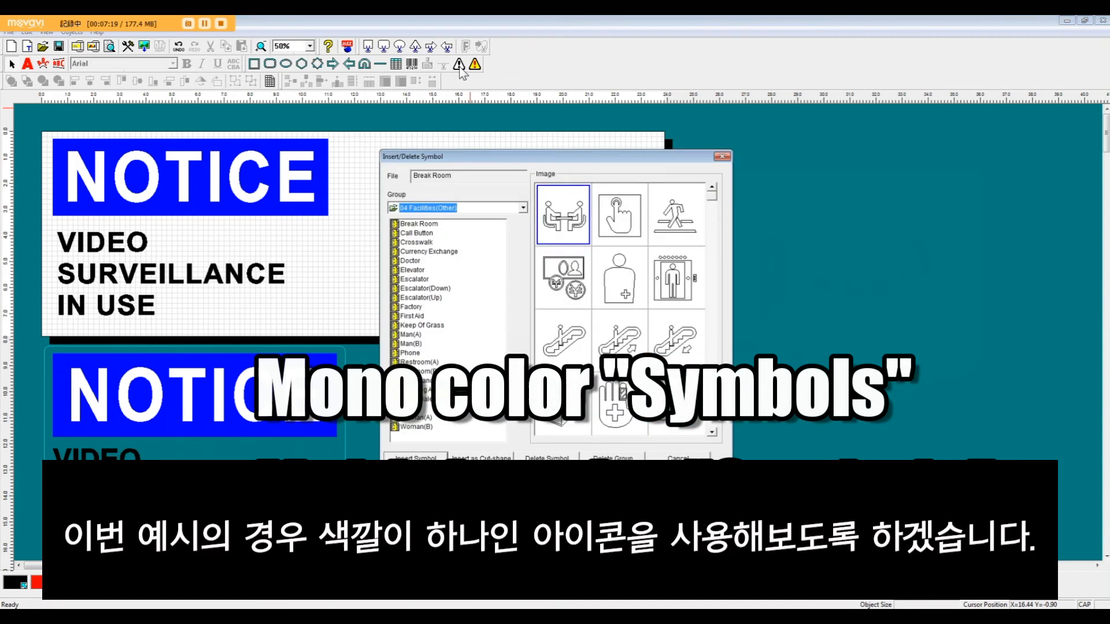
pyautogui.click(514, 209)
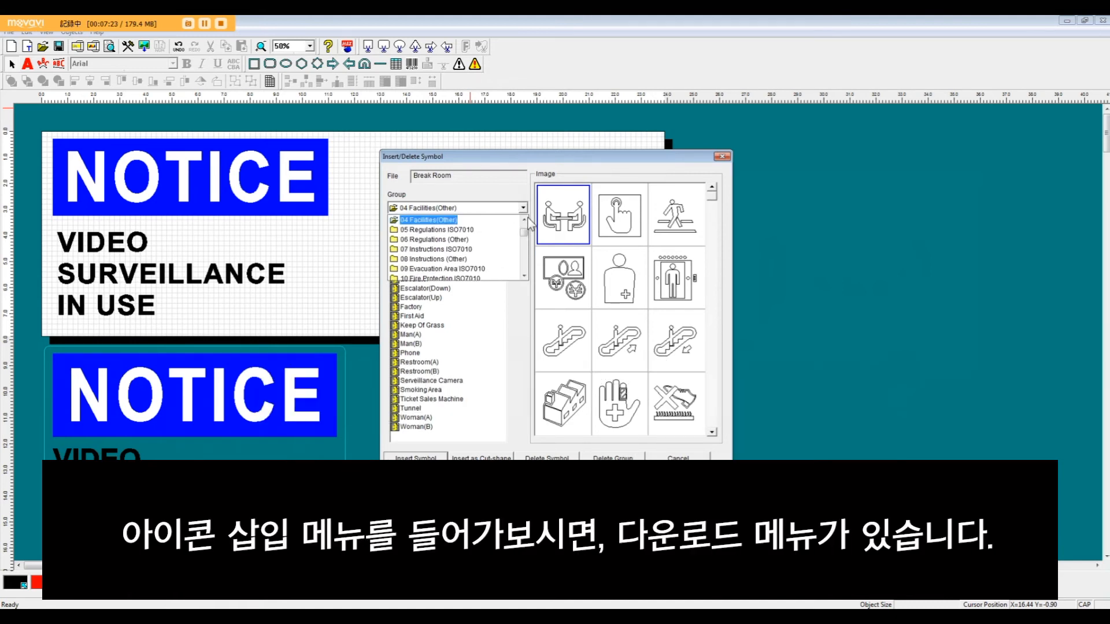
pyautogui.click(527, 223)
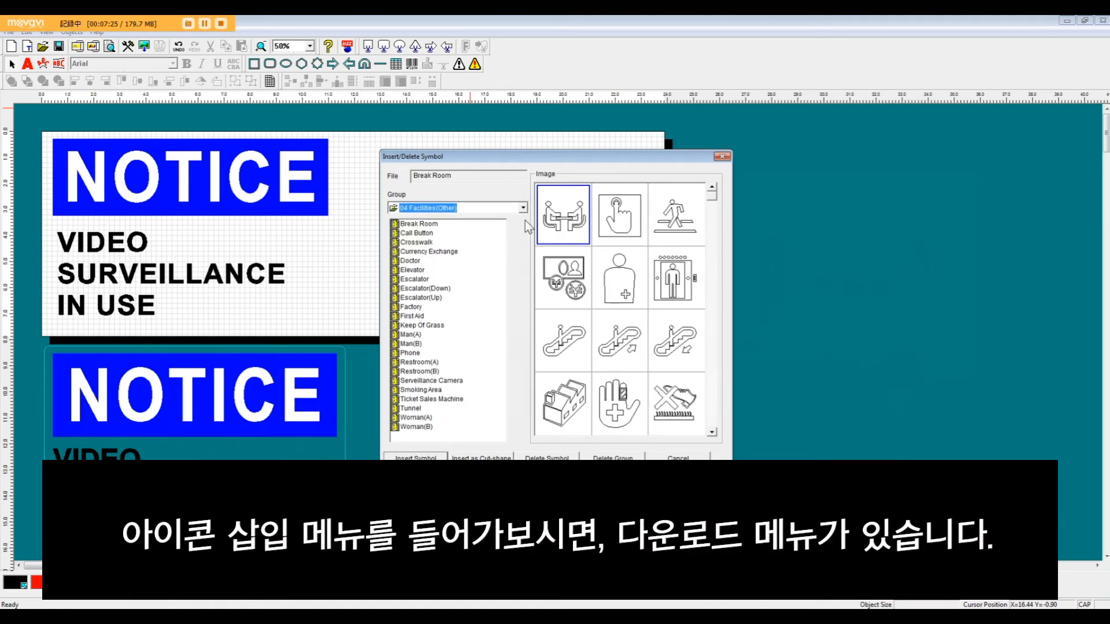
pyautogui.click(521, 210)
pyautogui.click(525, 220)
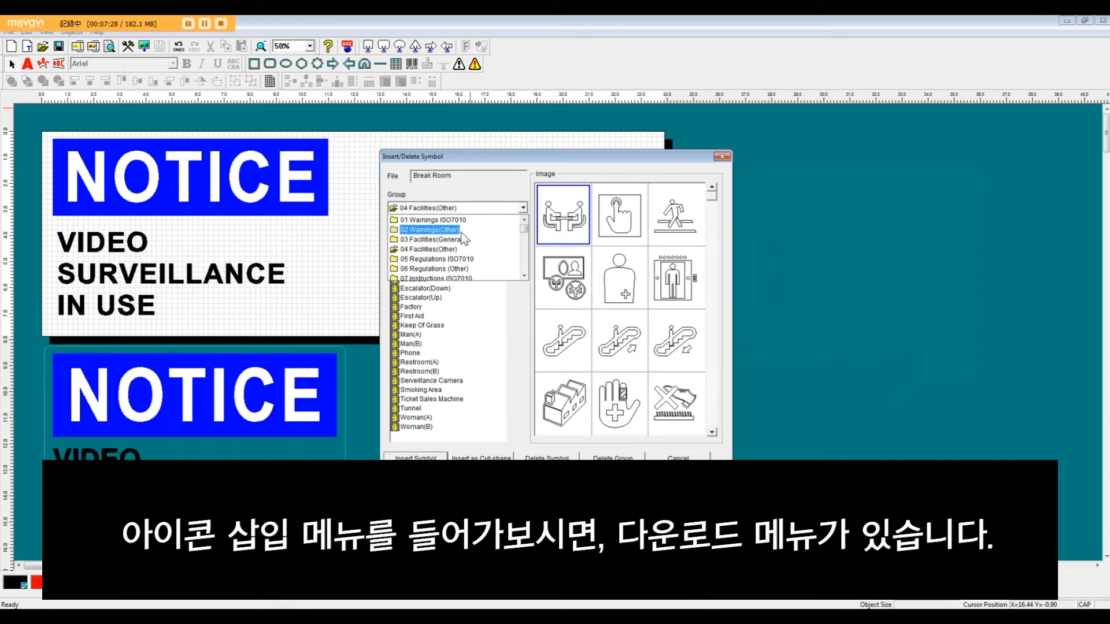
pyautogui.click(461, 221)
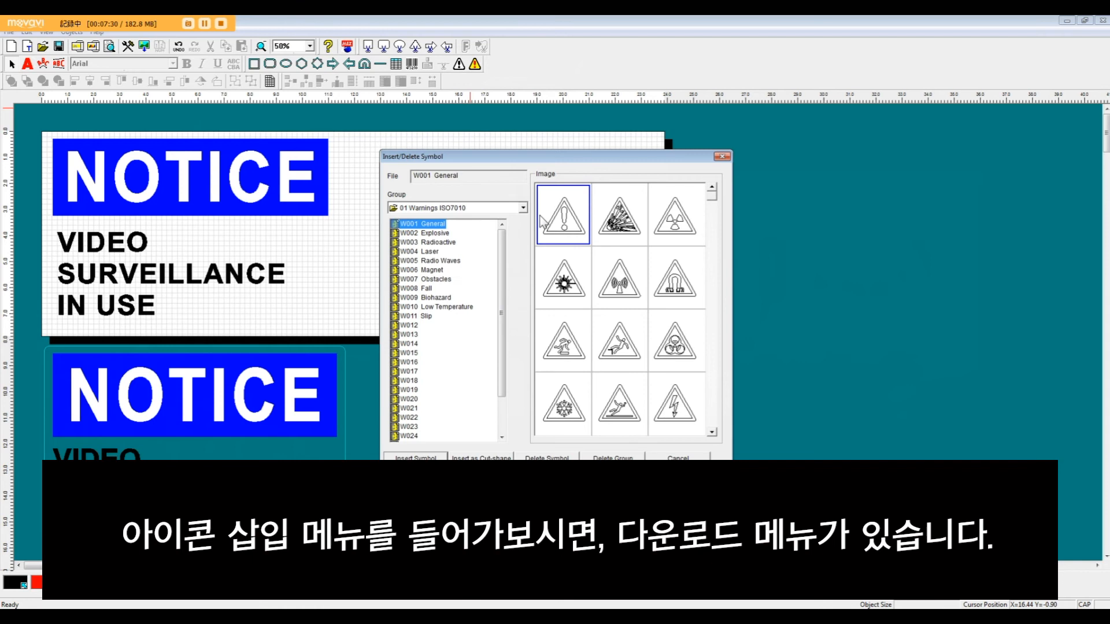
pyautogui.click(523, 208)
pyautogui.moveTo(524, 232); pyautogui.dragTo(527, 252)
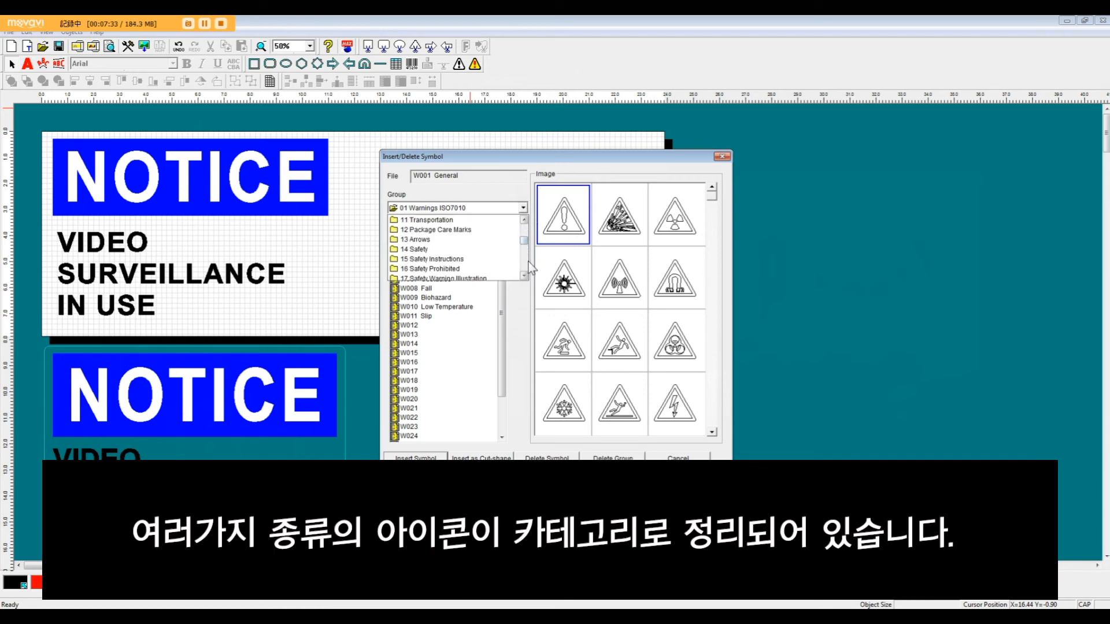
pyautogui.click(460, 260)
# Step: Insert the Serveillance Camera symbol from the 04 Facilities(Other) group at the caption's lower right, enlarged to about 2.85 by 2.14 inches
pyautogui.click(523, 208)
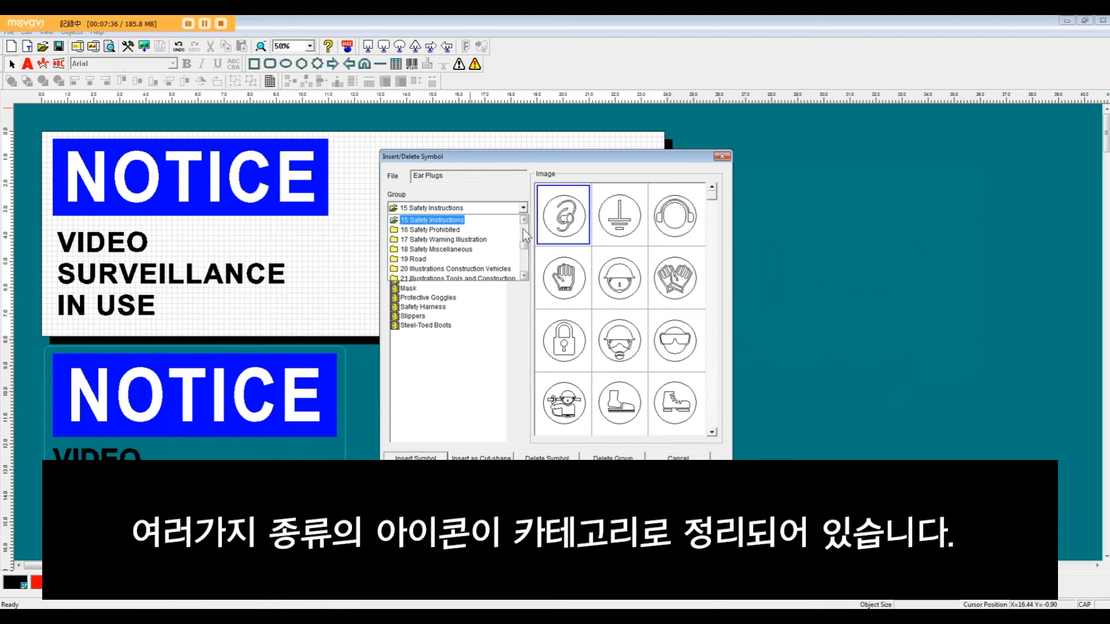
pyautogui.scroll(3, 526, 235)
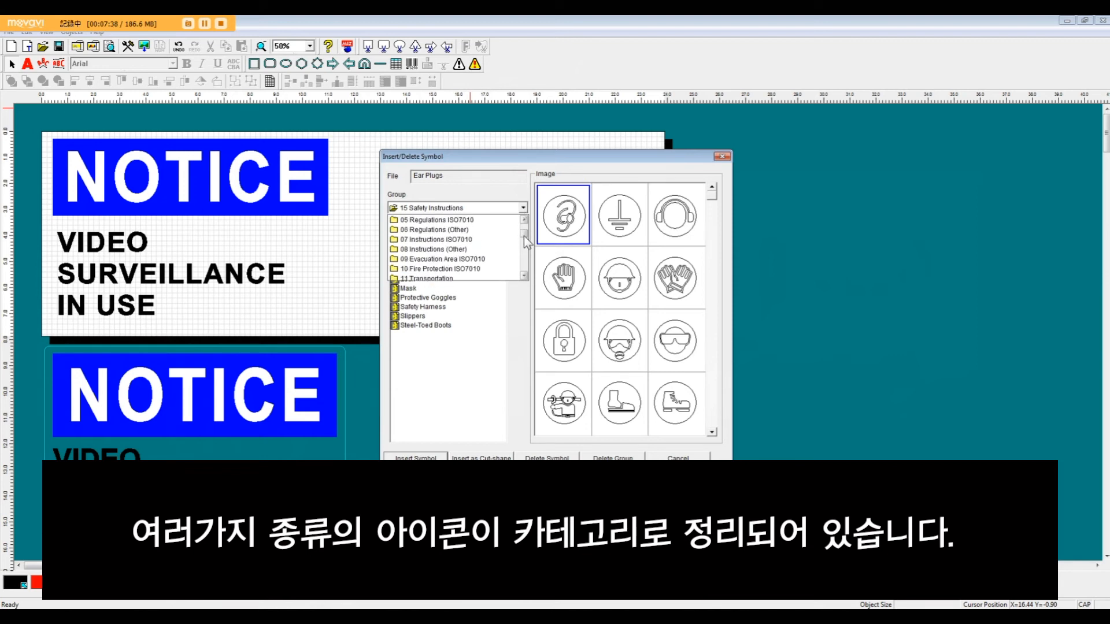
pyautogui.scroll(2, 525, 242)
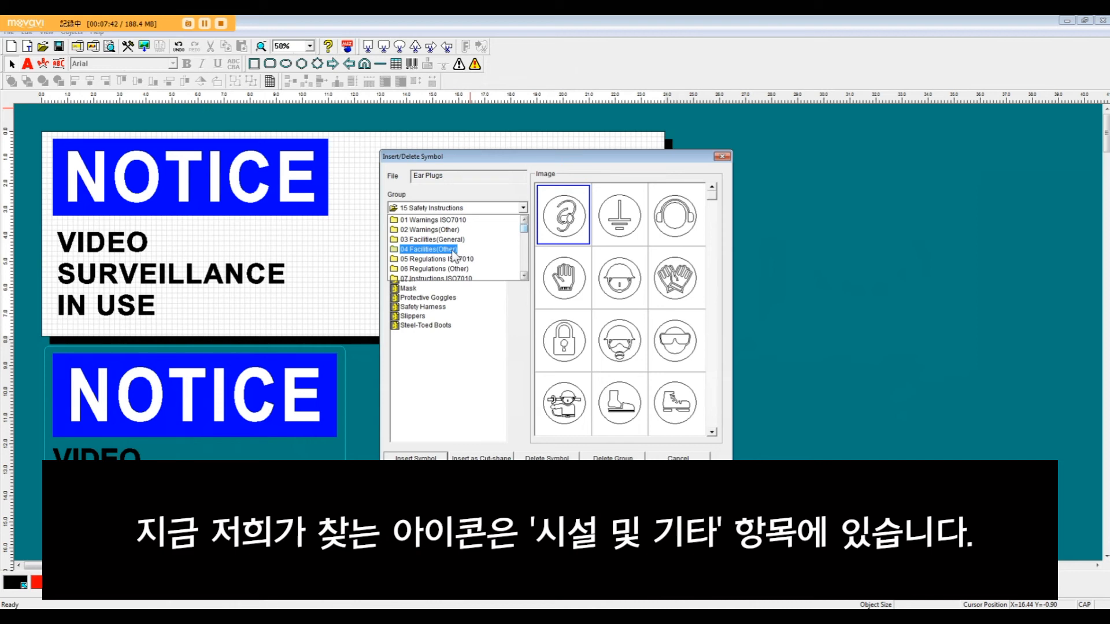
pyautogui.click(453, 253)
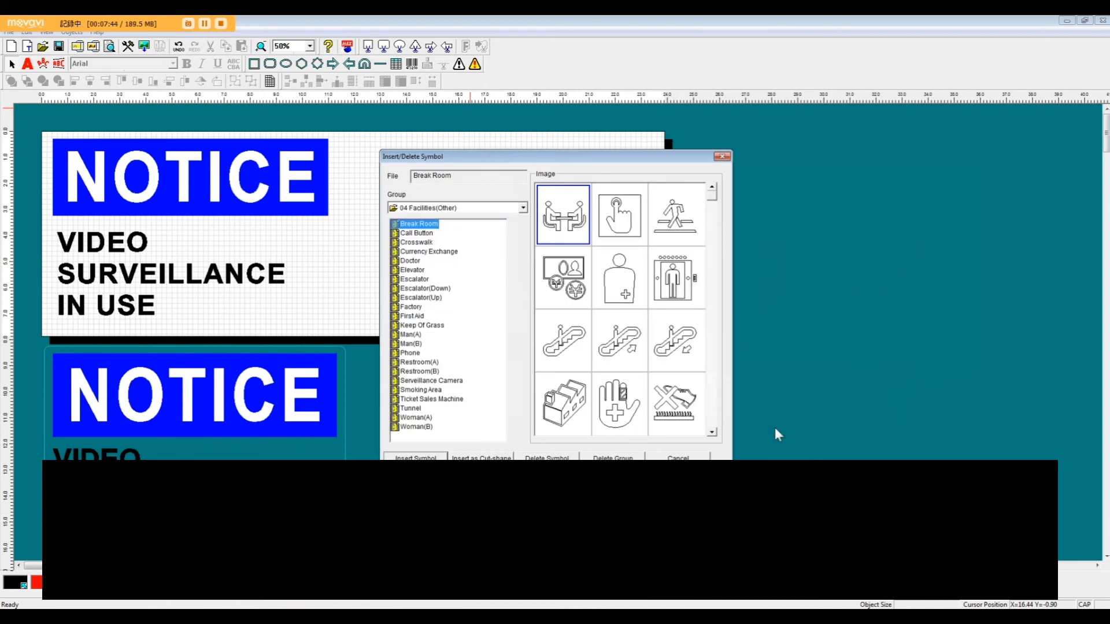
pyautogui.scroll(-3, 712, 416)
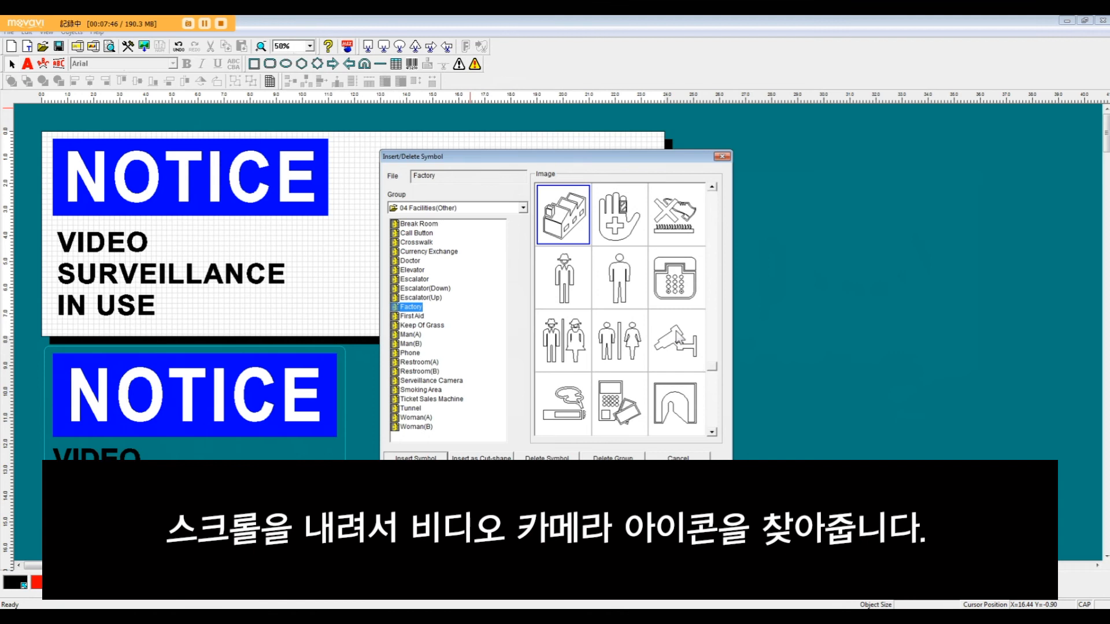
pyautogui.click(676, 340)
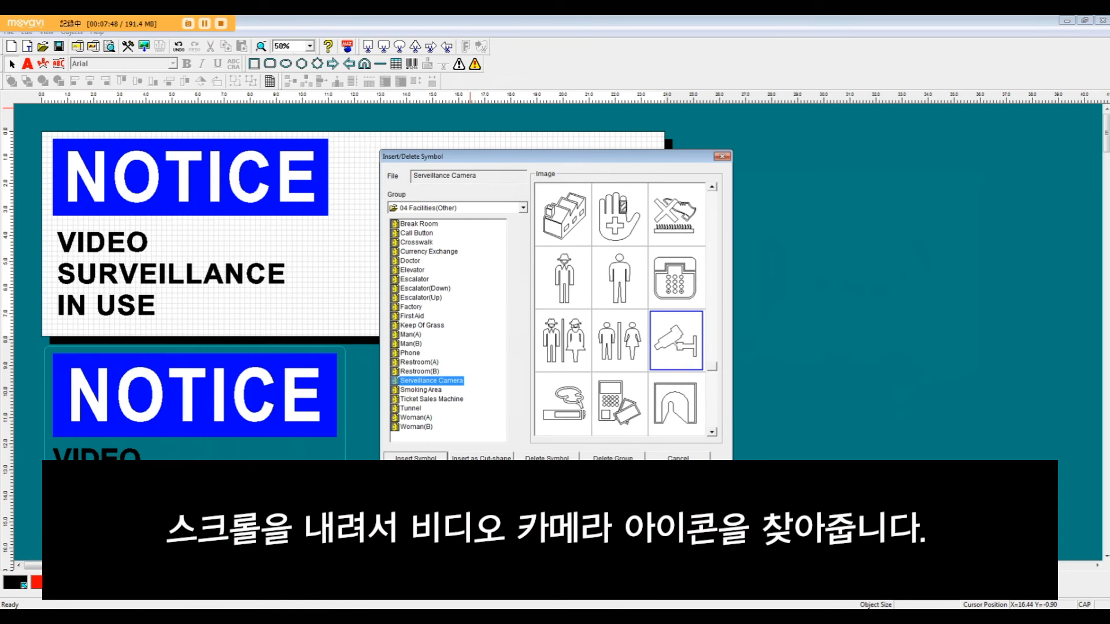
pyautogui.click(416, 458)
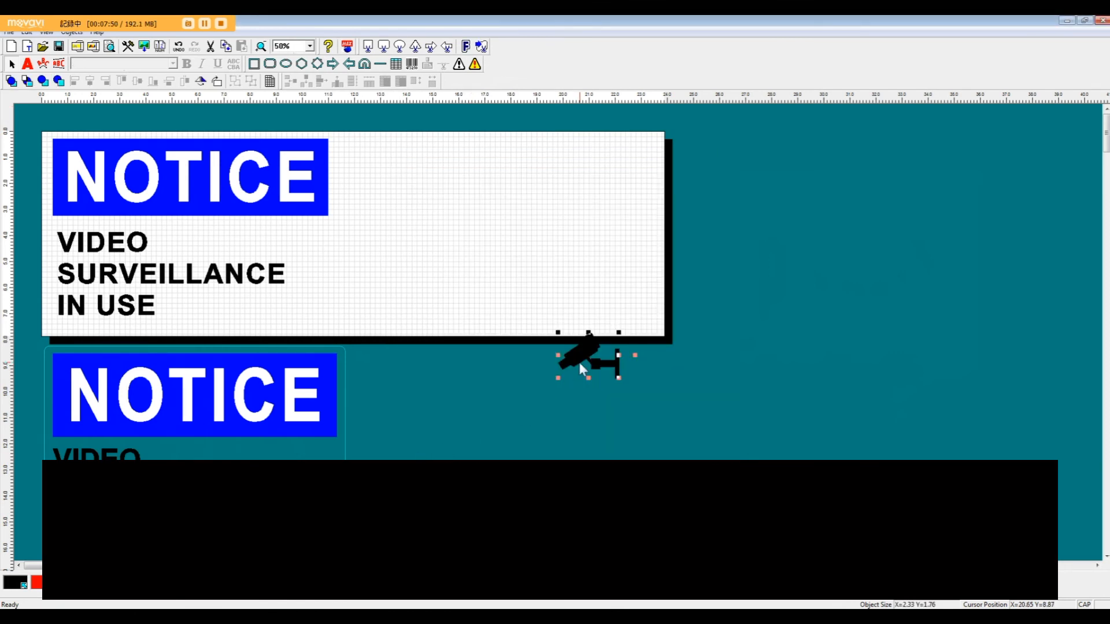
pyautogui.moveTo(307, 310)
pyautogui.mouseDown()
pyautogui.moveTo(303, 321)
pyautogui.moveTo(324, 311)
pyautogui.mouseUp()
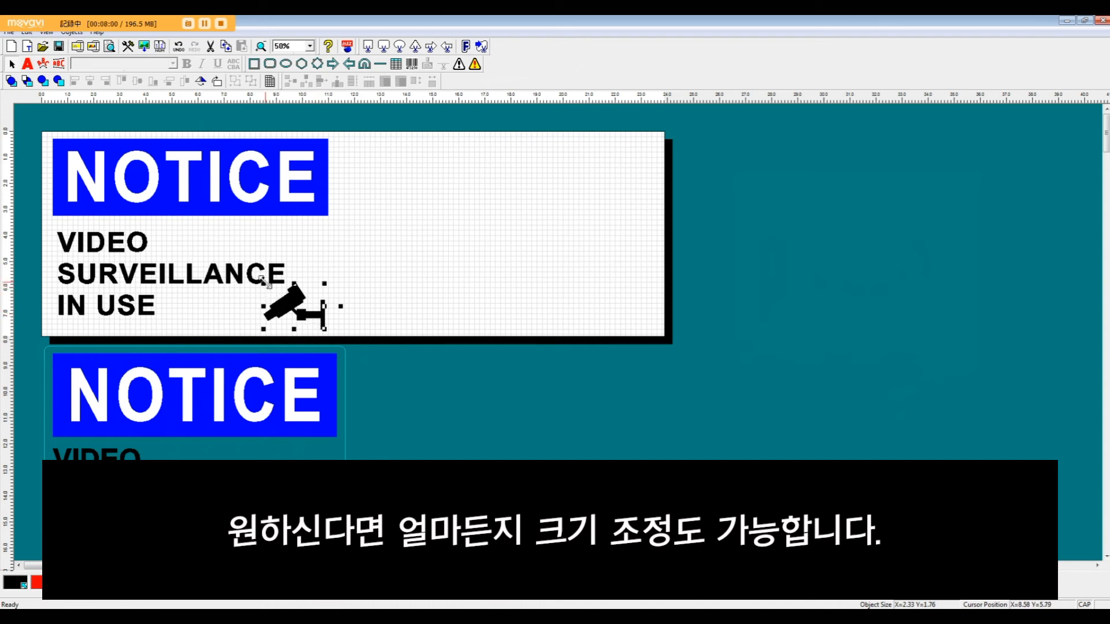
pyautogui.moveTo(263, 283); pyautogui.dragTo(250, 272)
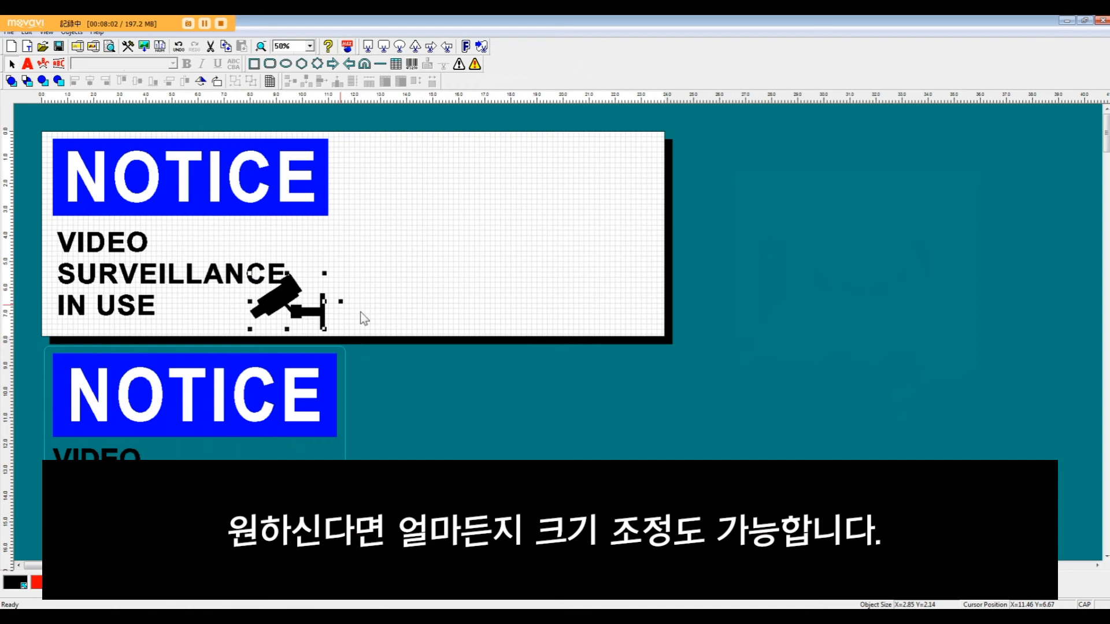
# Step: Set both the text spacing and the line spacing of the three-line caption to 0 inch
pyautogui.click(283, 271)
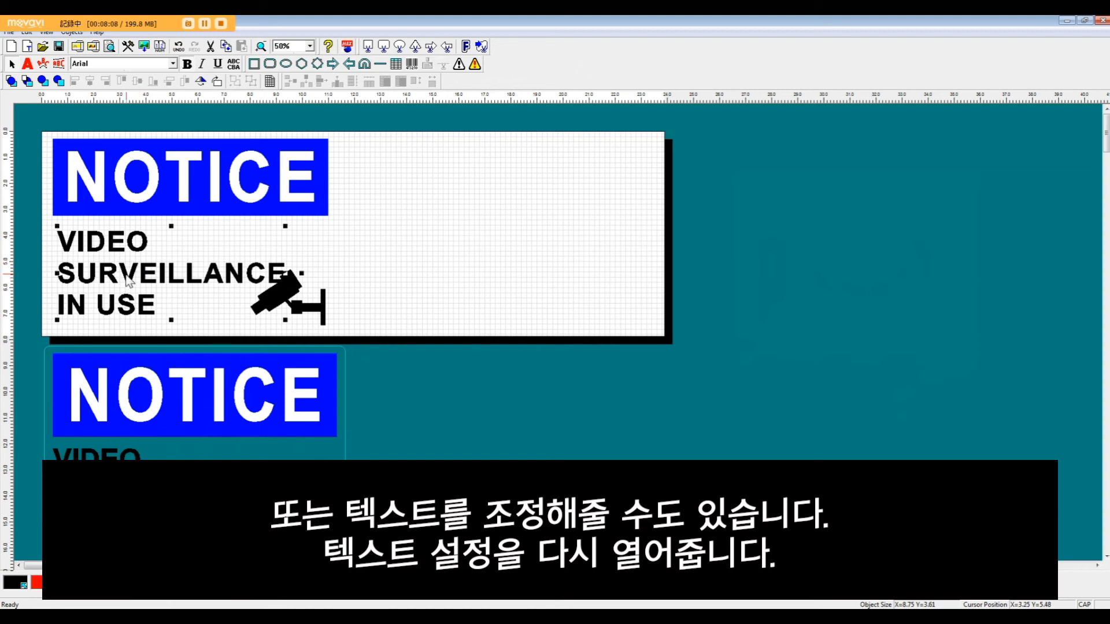
pyautogui.doubleClick(129, 281)
pyautogui.doubleClick(613, 343)
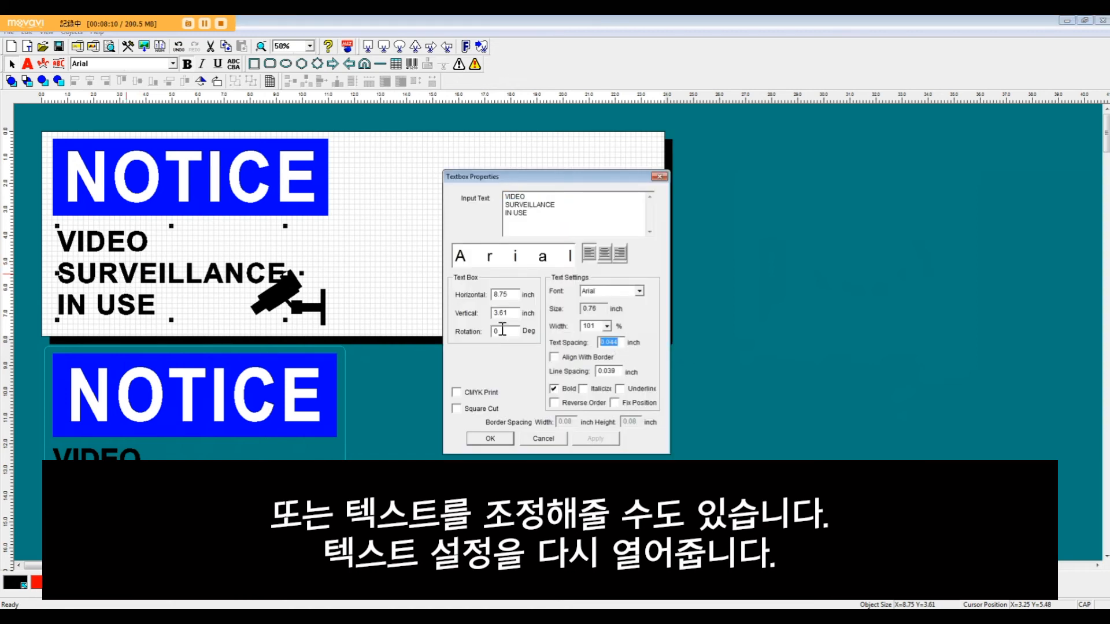
pyautogui.write('0')
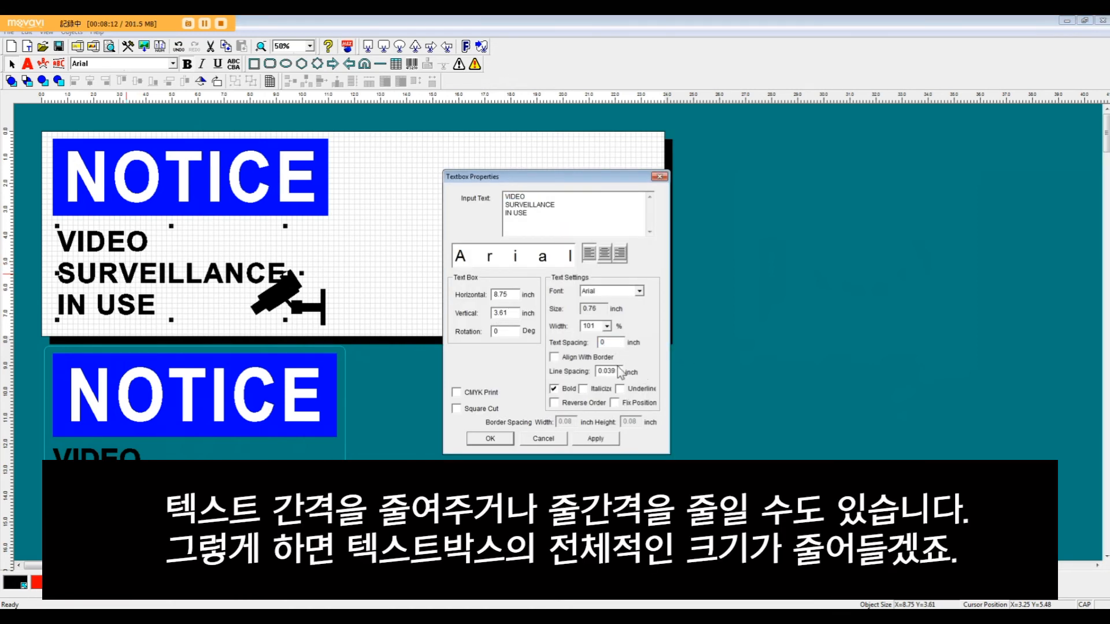
pyautogui.doubleClick(617, 373)
pyautogui.write('0')
pyautogui.click(490, 439)
pyautogui.click(372, 317)
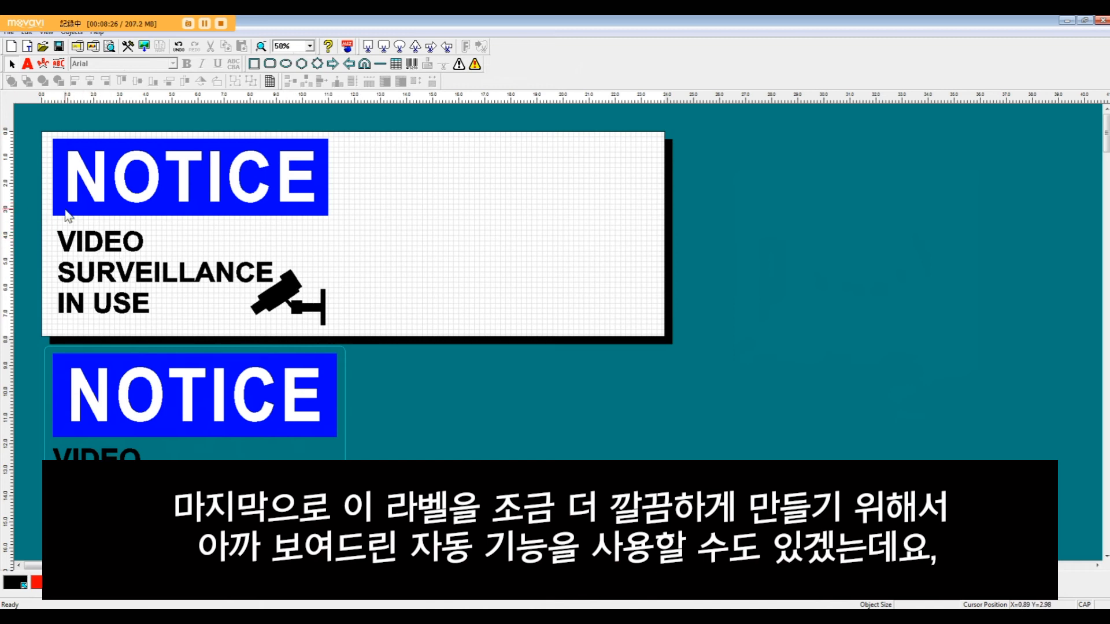
# Step: Align the left edge of the three-line caption with the left edge of the NOTICE banner
pyautogui.moveTo(37, 203); pyautogui.dragTo(75, 259)
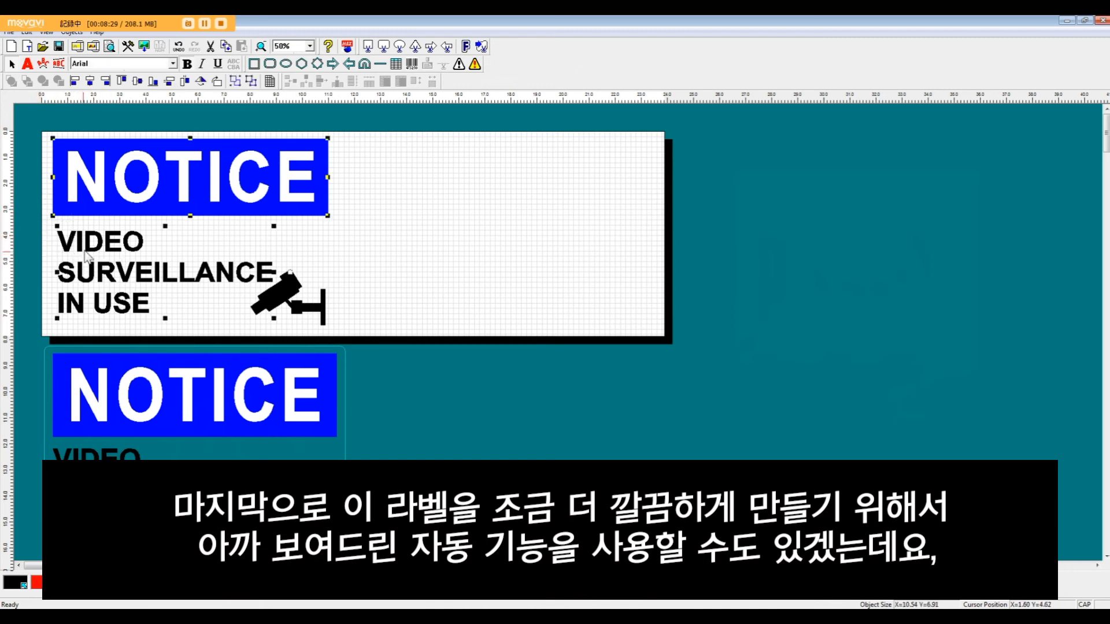
pyautogui.click(78, 84)
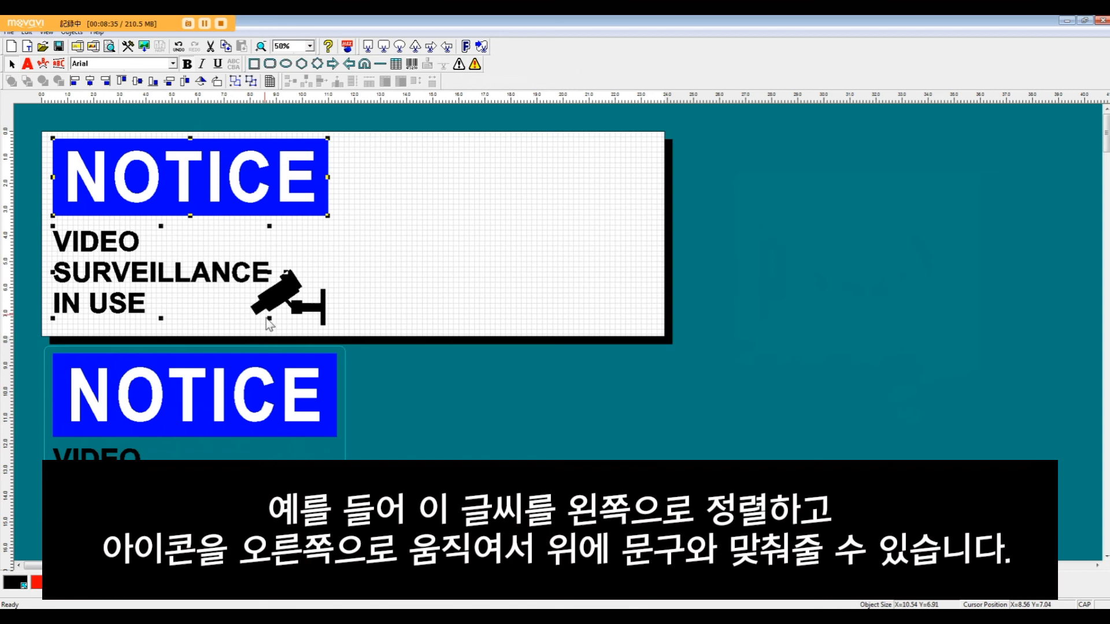
pyautogui.click(346, 311)
# Step: Align the right edge of the camera symbol with the right edge of the NOTICE banner
pyautogui.moveTo(309, 294); pyautogui.dragTo(306, 290)
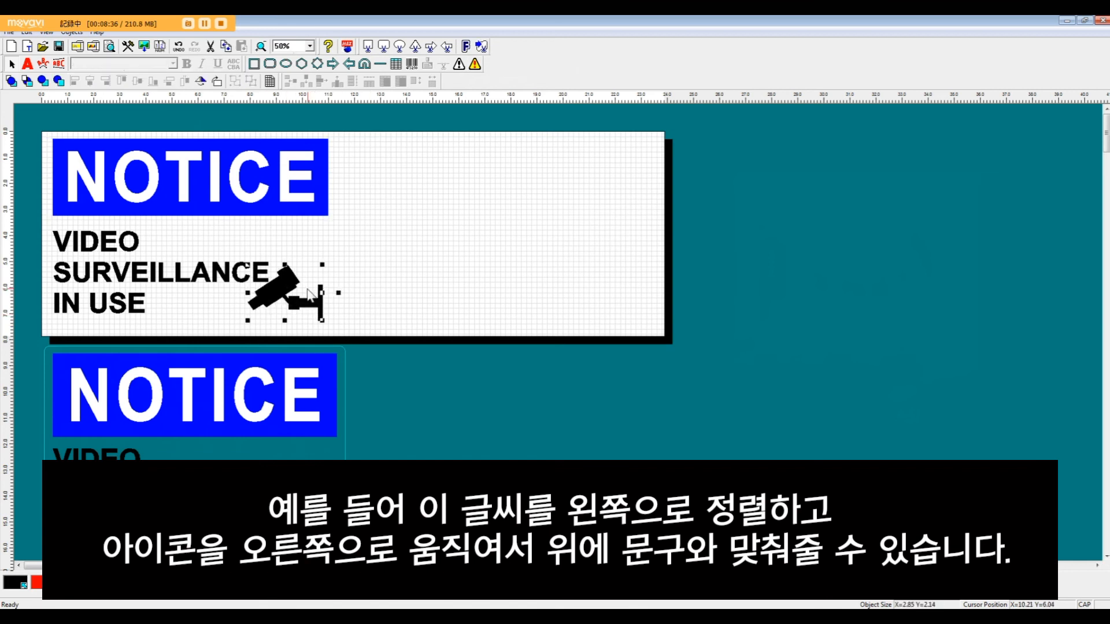
pyautogui.keyDown('shift'); pyautogui.click(292, 195); pyautogui.keyUp('shift')
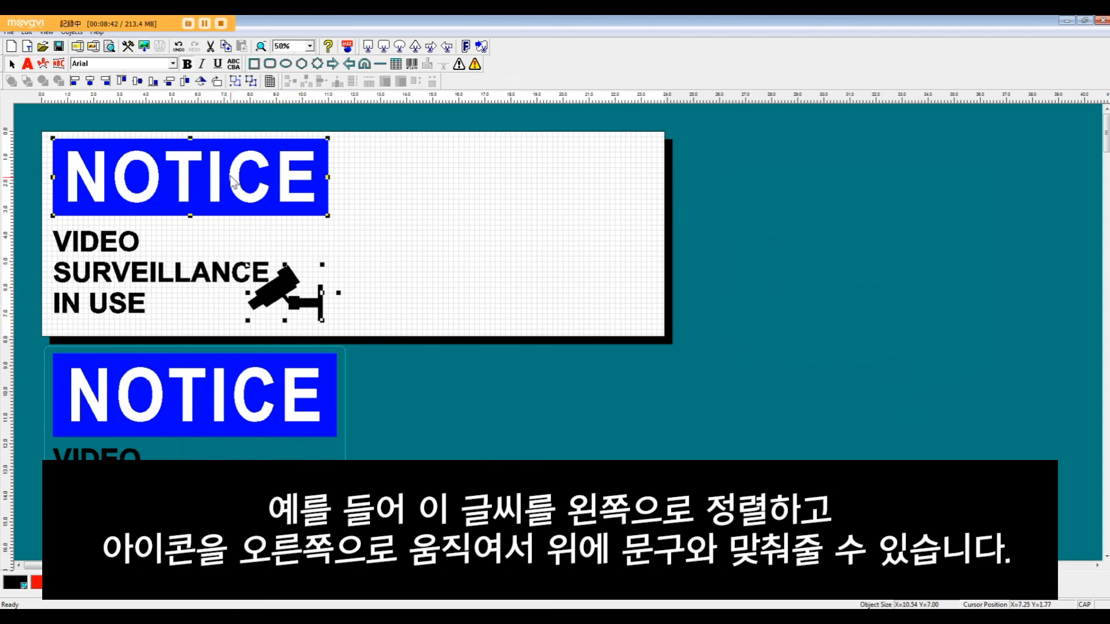
pyautogui.click(109, 85)
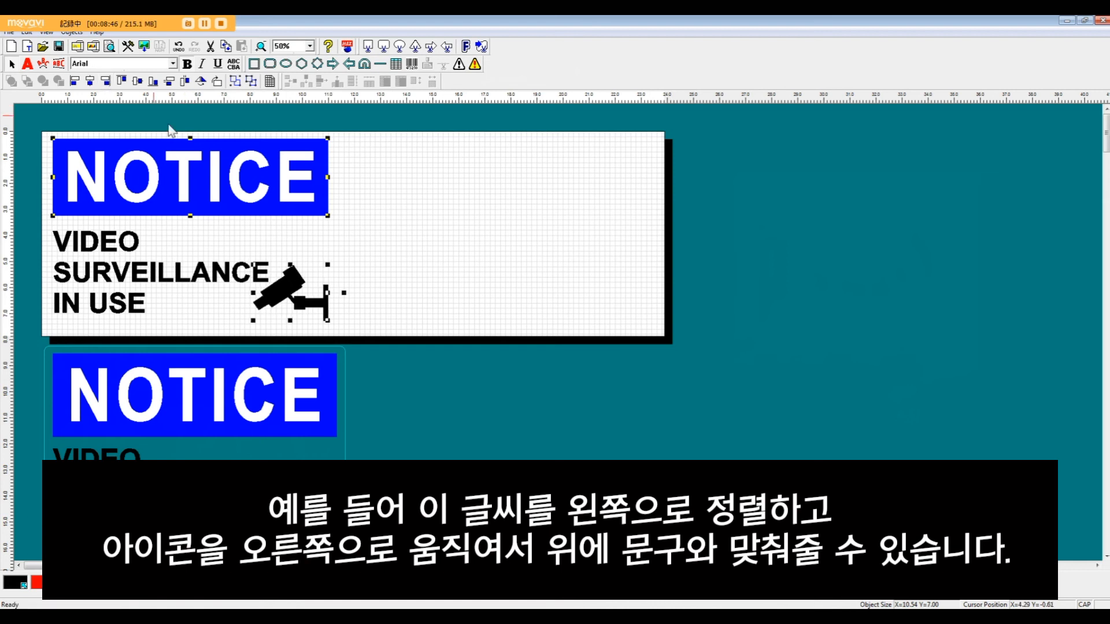
# Step: Align the bottom edge of the three-line caption with the bottom edge of the camera symbol
pyautogui.moveTo(109, 321); pyautogui.dragTo(324, 248)
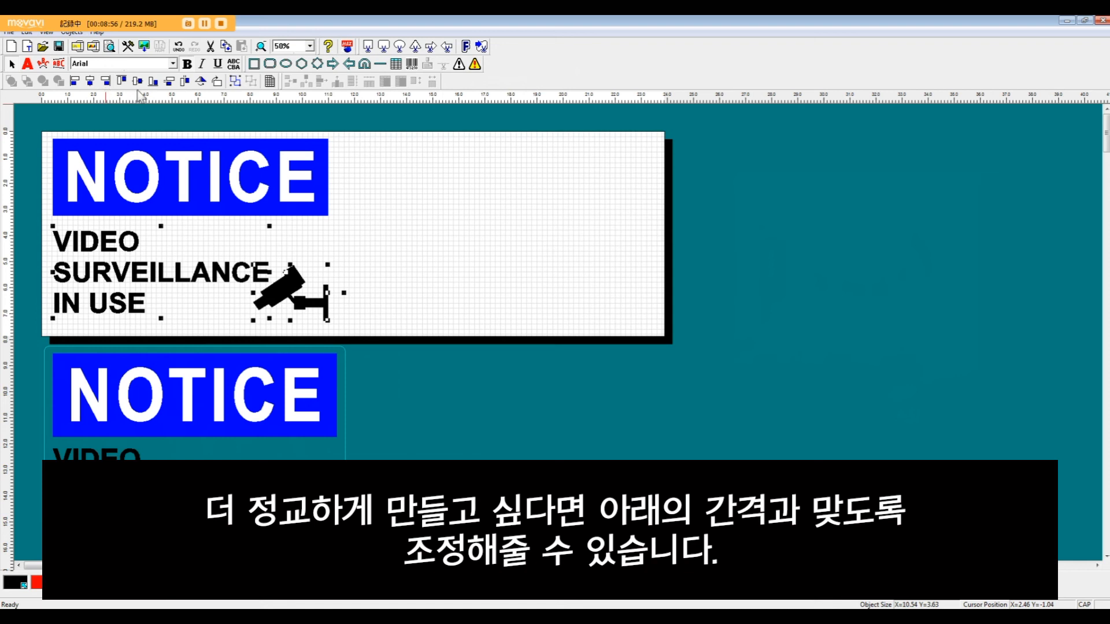
pyautogui.click(154, 85)
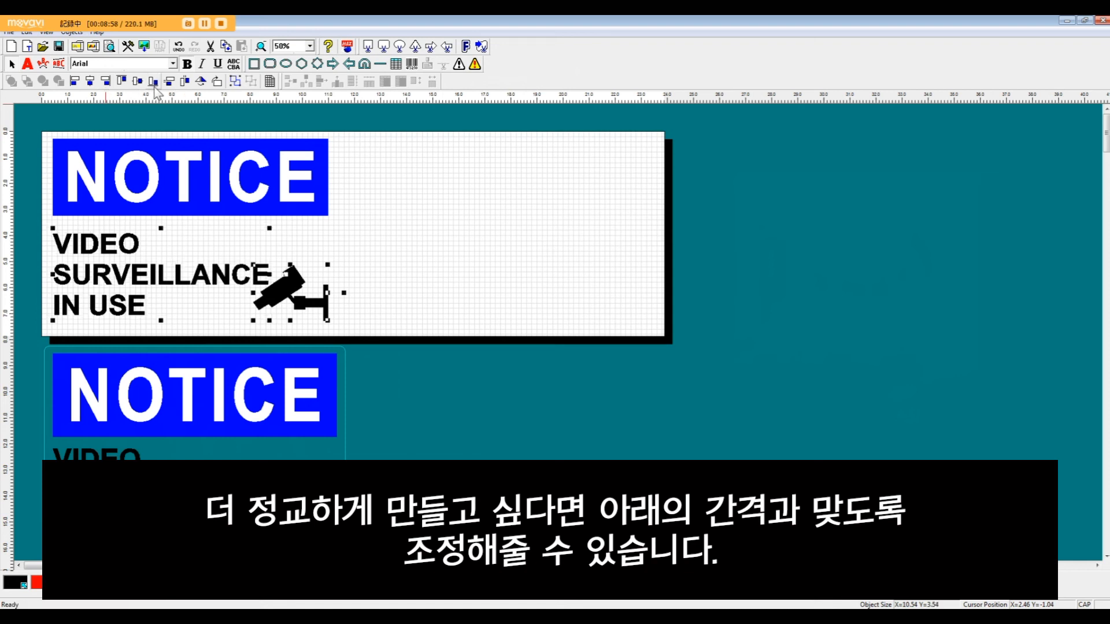
pyautogui.click(350, 167)
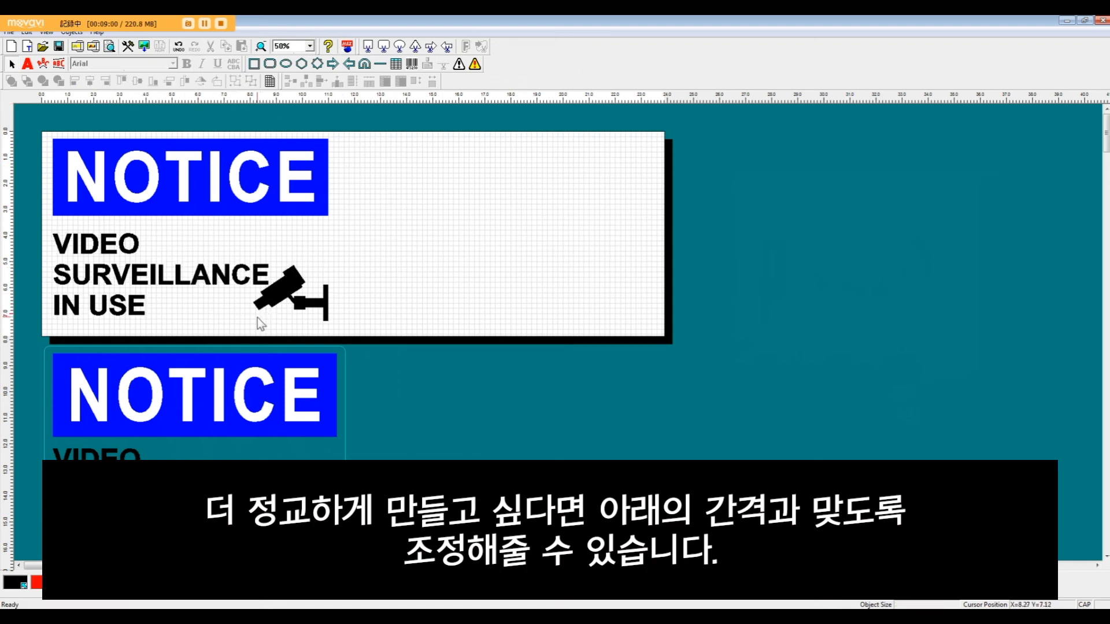
# Step: Group the NOTICE banner, the three-line caption and the camera symbol into one object
pyautogui.moveTo(60, 326); pyautogui.dragTo(283, 276)
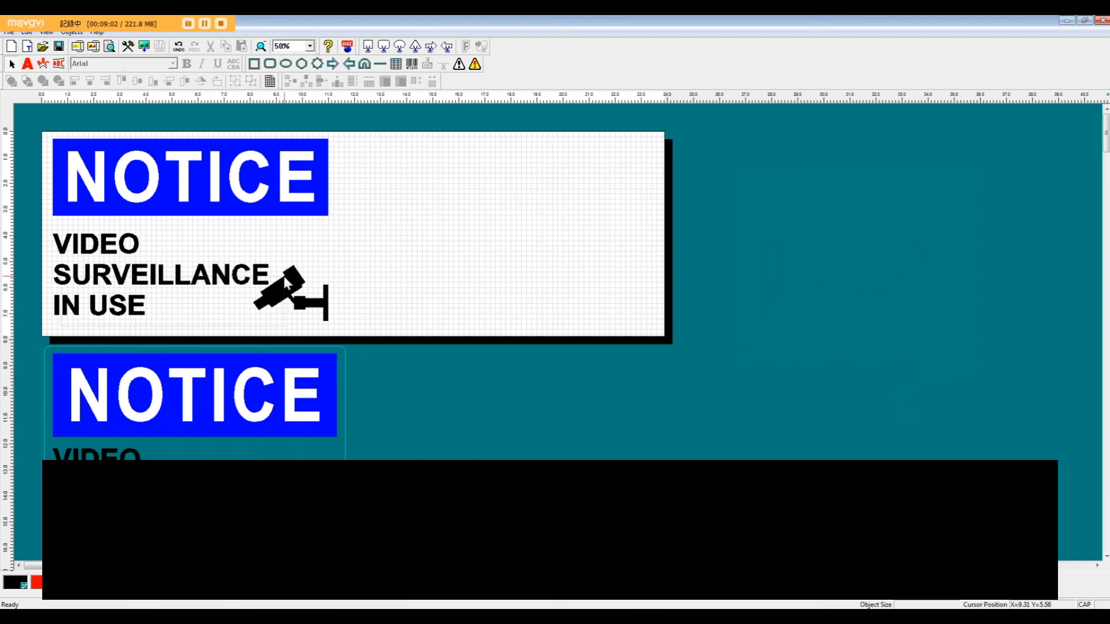
pyautogui.moveTo(357, 149); pyautogui.dragTo(359, 124)
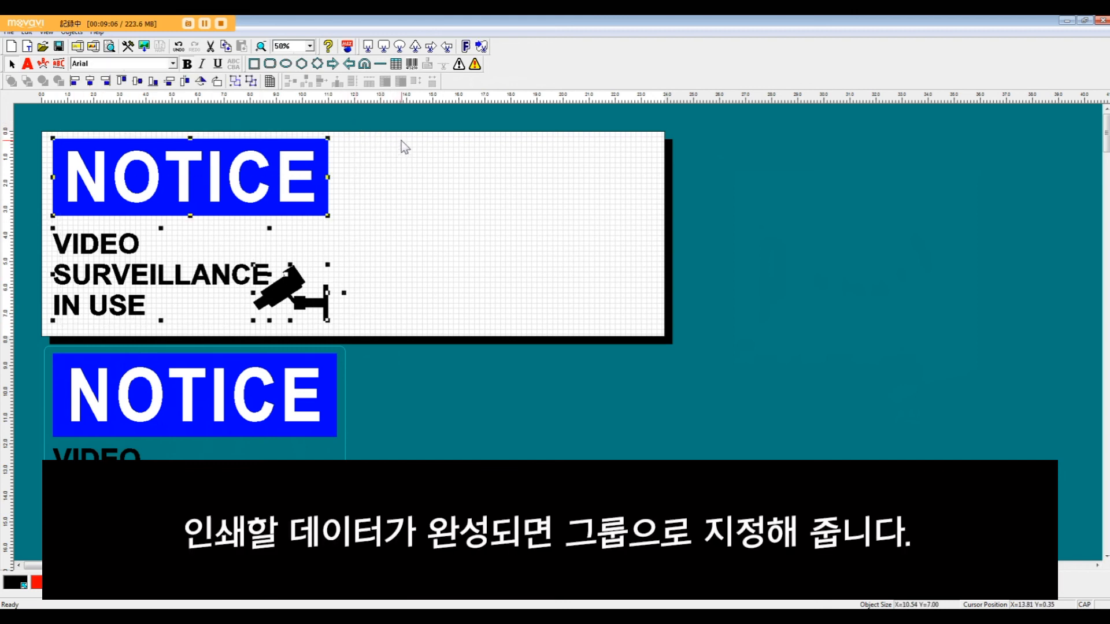
pyautogui.click(235, 81)
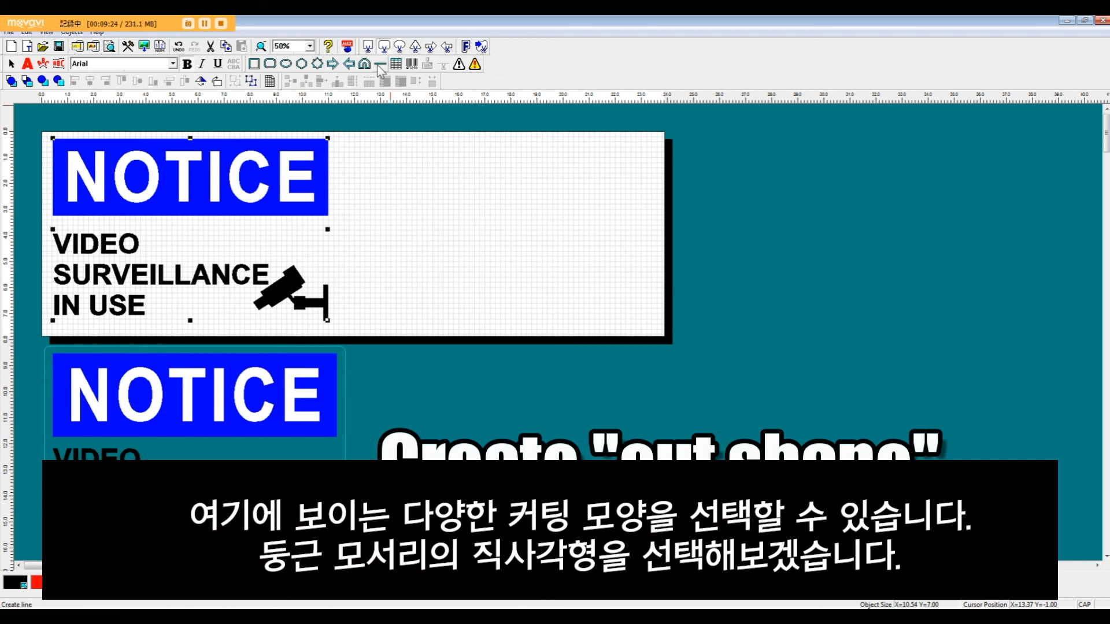
# Step: Draw a rounded-rectangle cut shape about 11.33 by 7.67 inches around the grouped sign and center the two on each other horizontally and vertically
pyautogui.moveTo(339, 136); pyautogui.dragTo(44, 335)
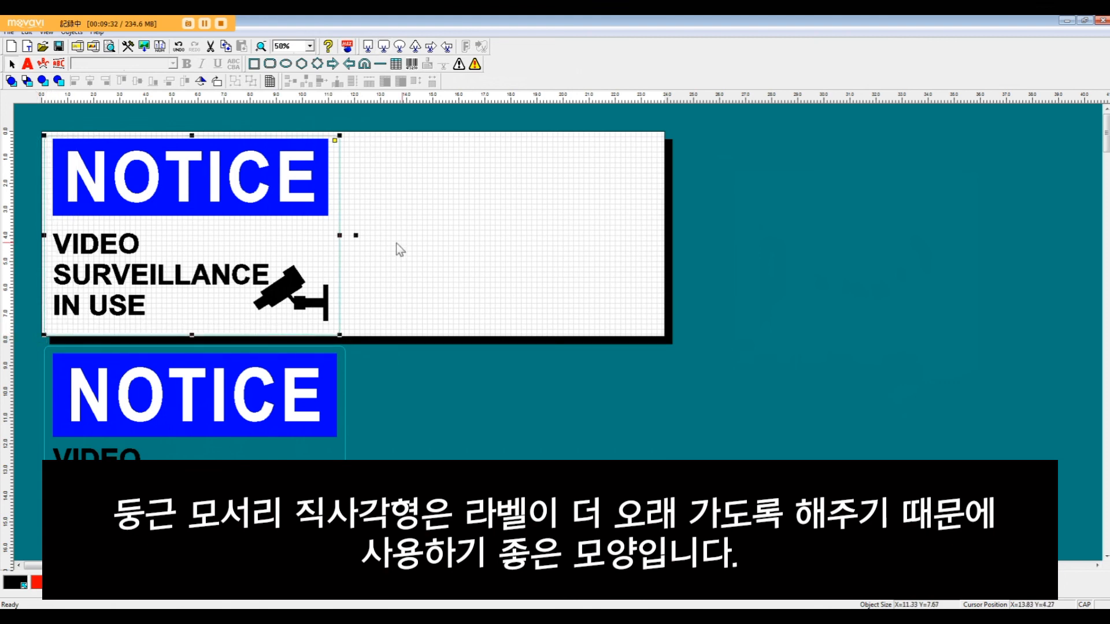
pyautogui.moveTo(400, 276); pyautogui.dragTo(215, 132)
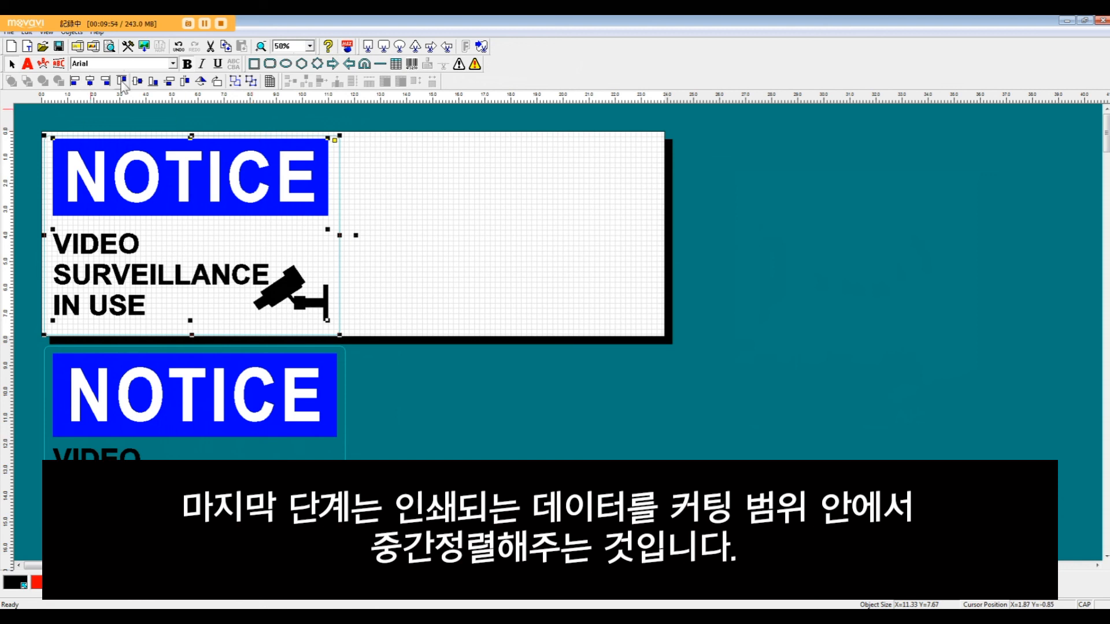
pyautogui.click(91, 83)
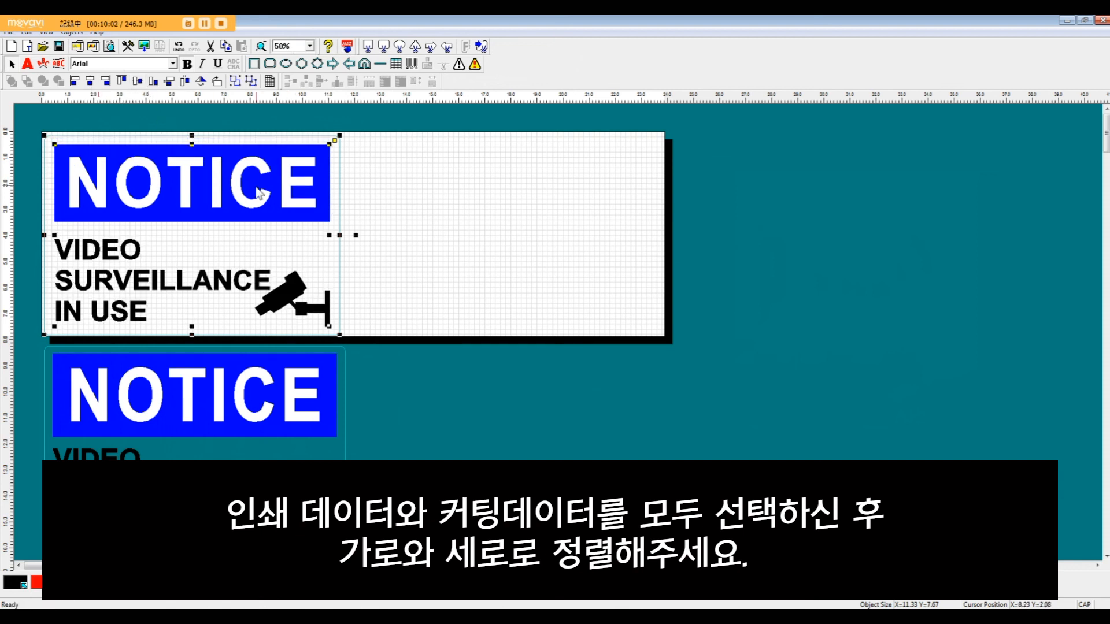
# Step: Nudge the grouped sign and its cut shape together slightly up and left towards the page's upper-left corner, then deselect them
pyautogui.press('Up')
pyautogui.press('Up')
pyautogui.press('Up')
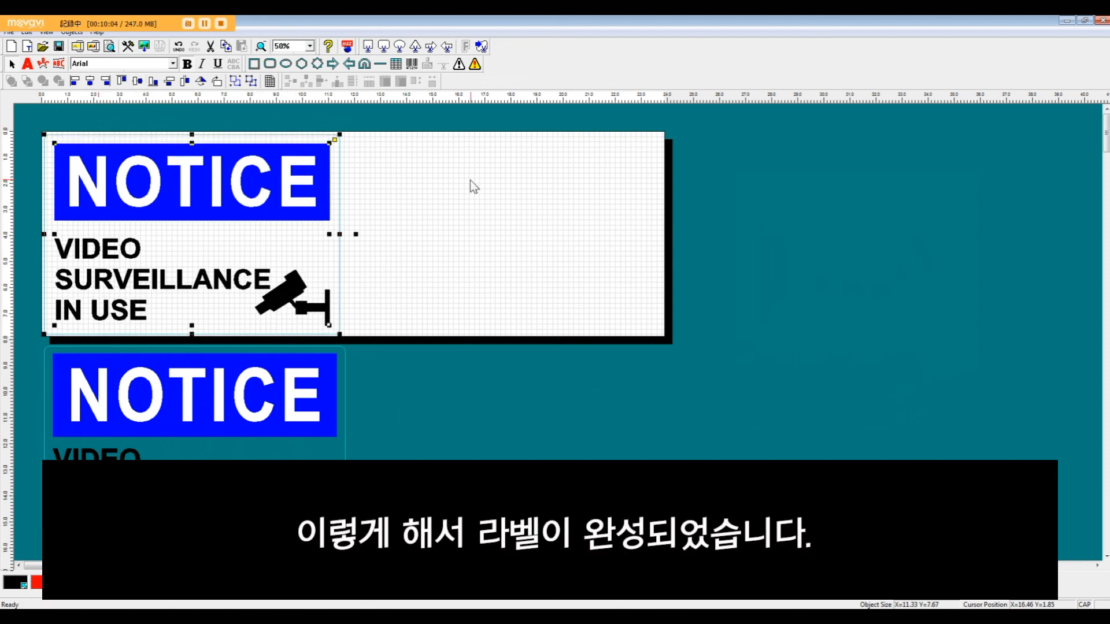
pyautogui.press('Left')
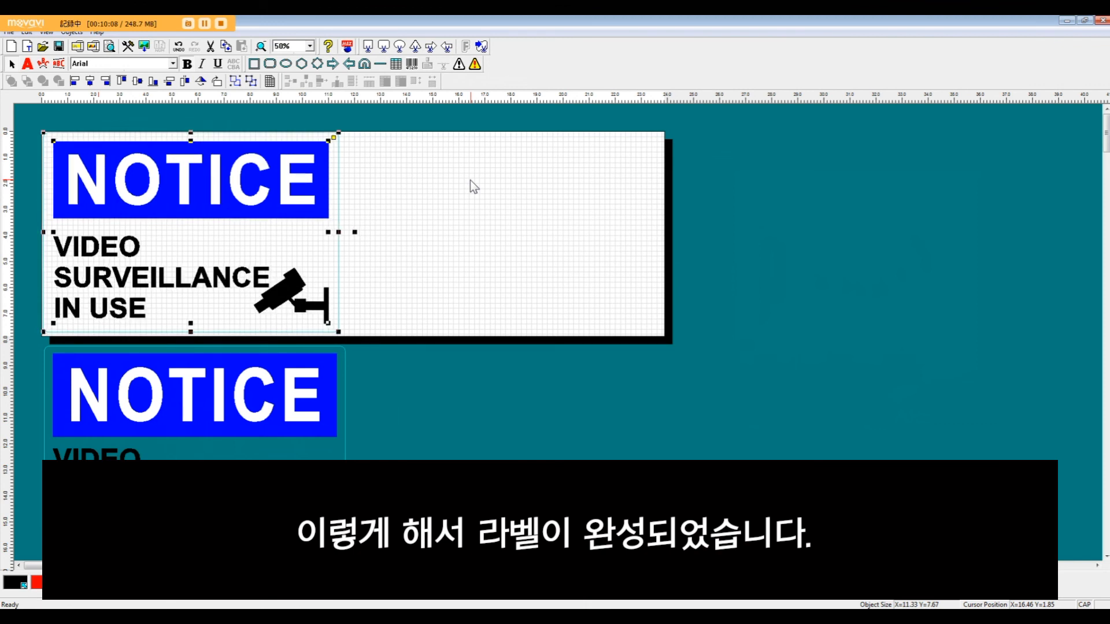
pyautogui.click(428, 323)
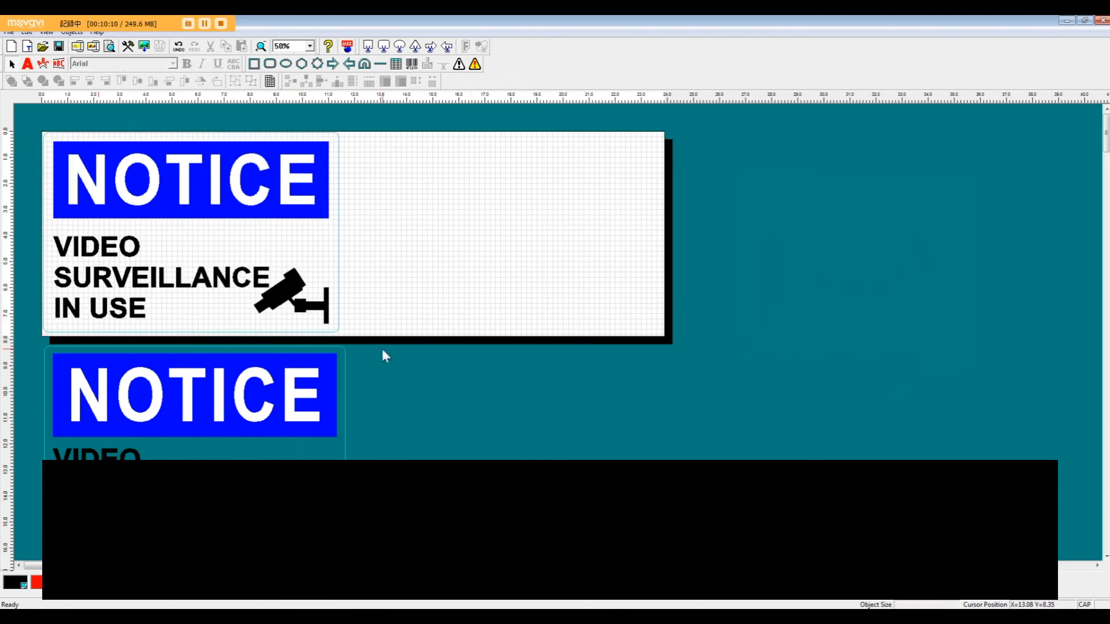